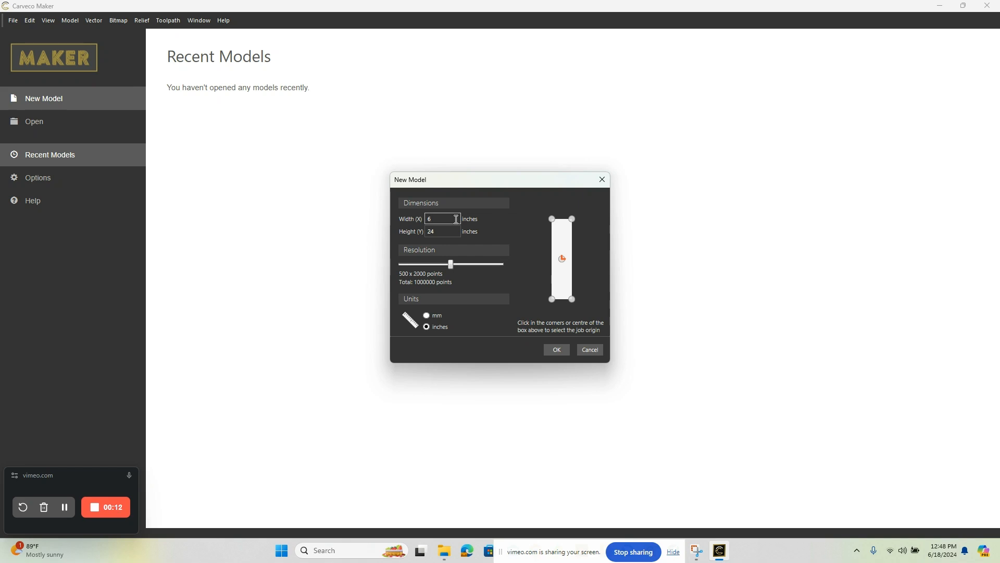
Create a new model 6 inches wide and 6 inches high.
type("6")
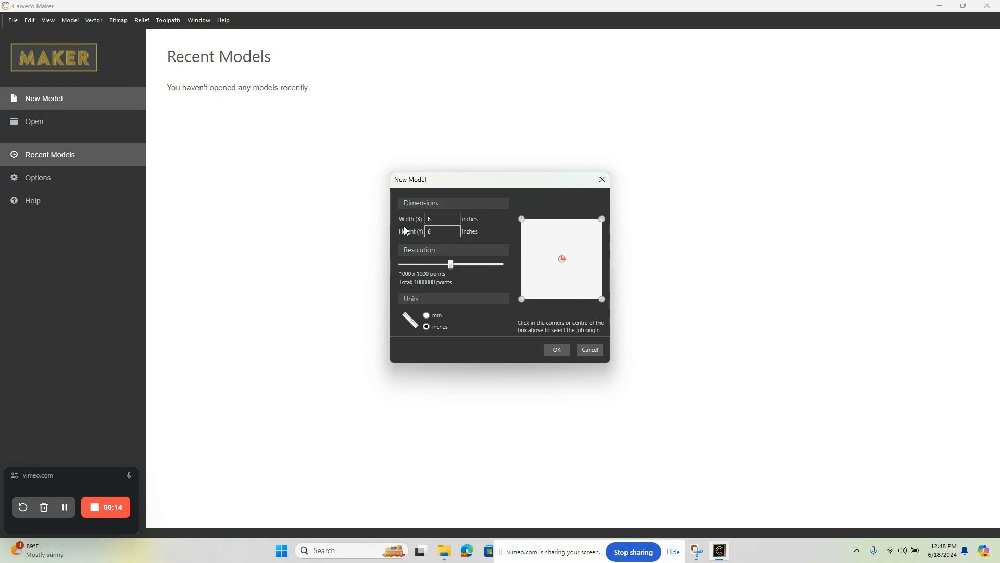
left_click(559, 352)
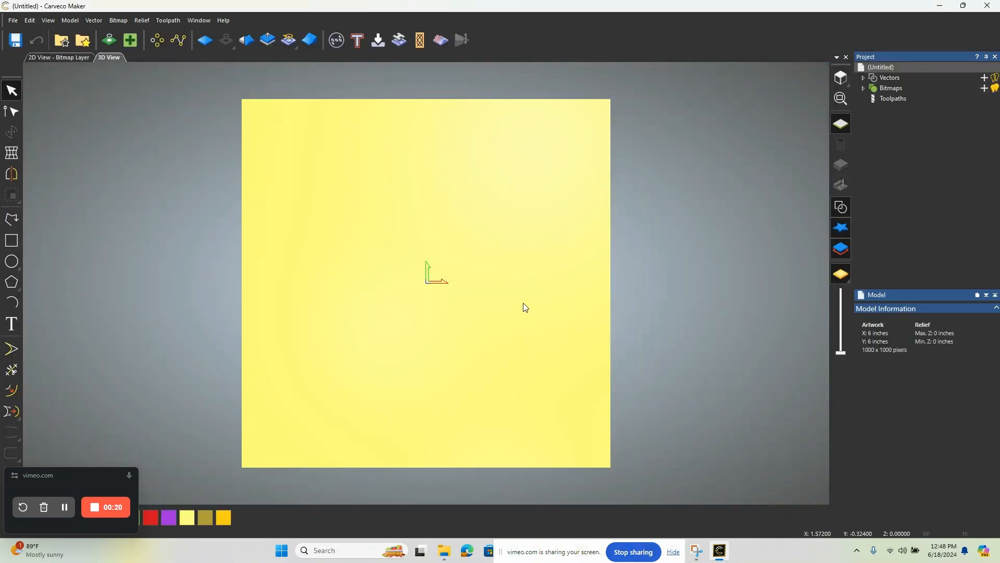
Import the Florida vector file in inches, with automatic vector rejoining.
scroll(524, 306, "down", 1)
scroll(505, 295, "down", 1)
scroll(445, 255, "up", 1)
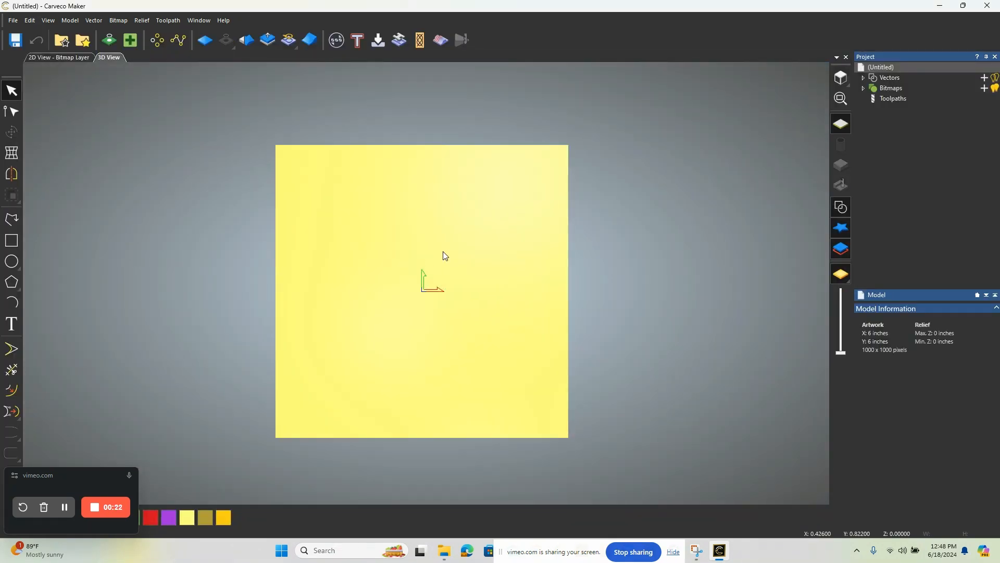
left_click(99, 22)
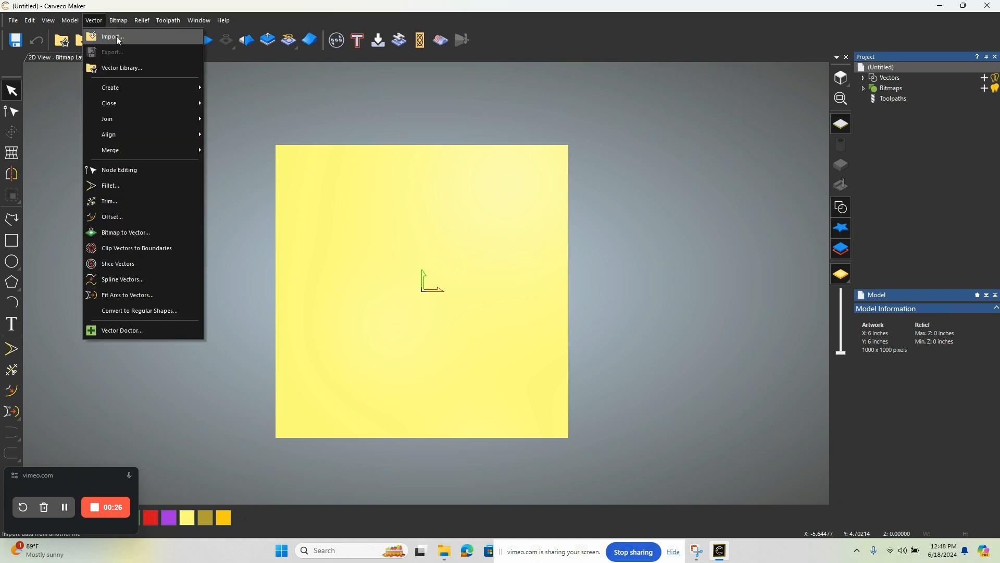
left_click(117, 35)
left_click(443, 225)
left_click(739, 436)
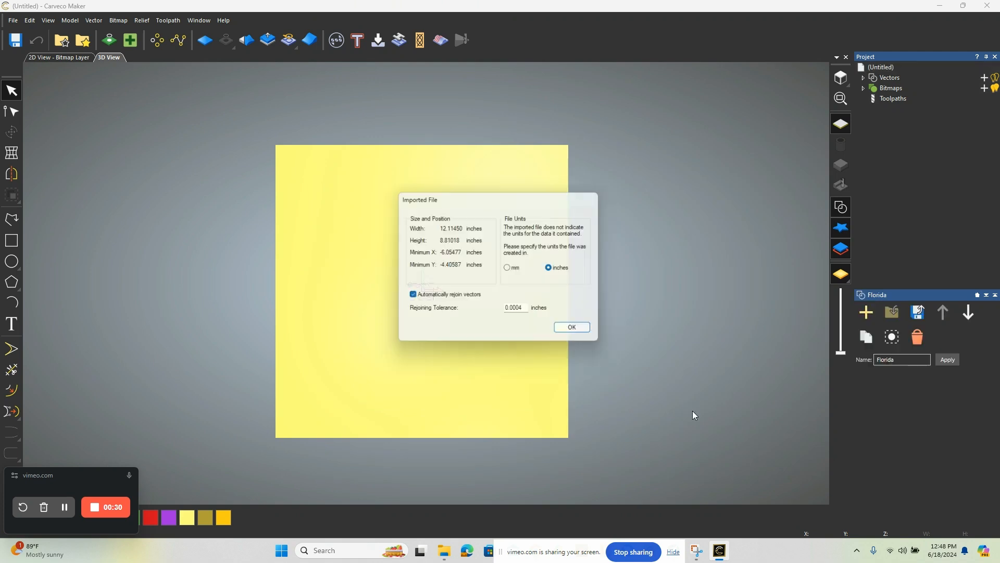
left_click(579, 332)
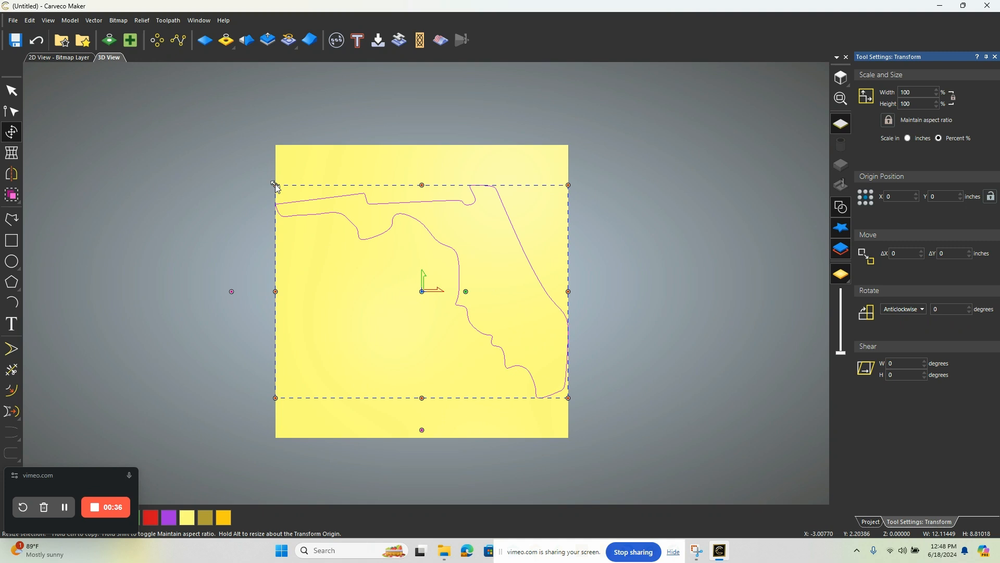
Scale the Florida outline proportionally to about 71% and position its centre at X 0, Y 0.
left_click_drag(276, 185, 359, 246)
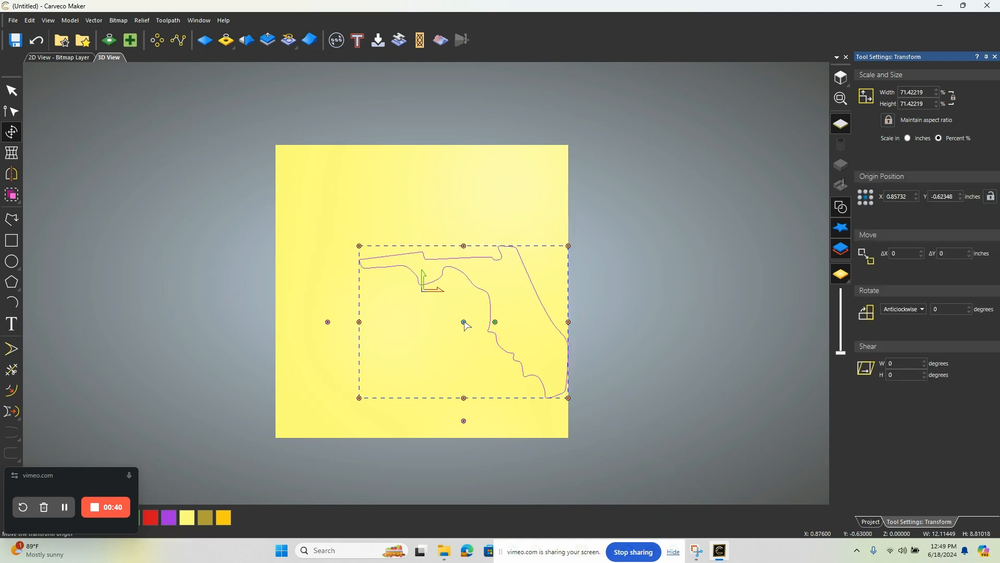
left_click_drag(494, 275, 455, 243)
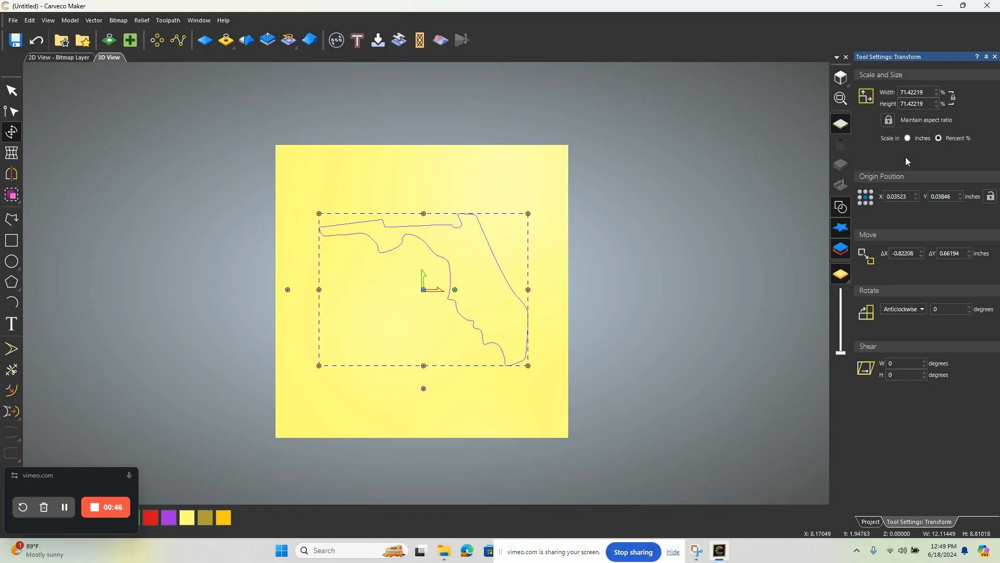
left_click(897, 198)
type("0")
key("Tab")
type("0")
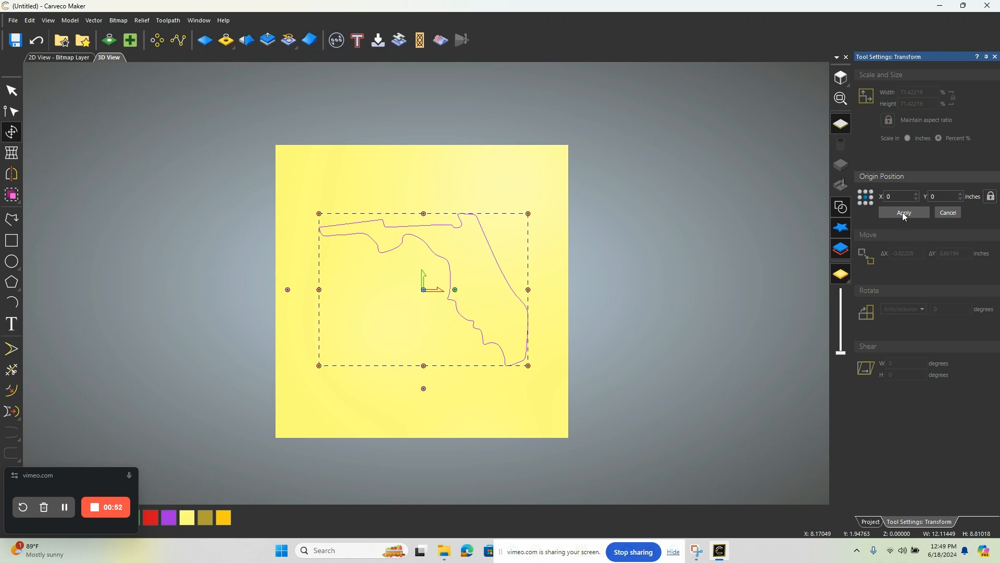
left_click(905, 214)
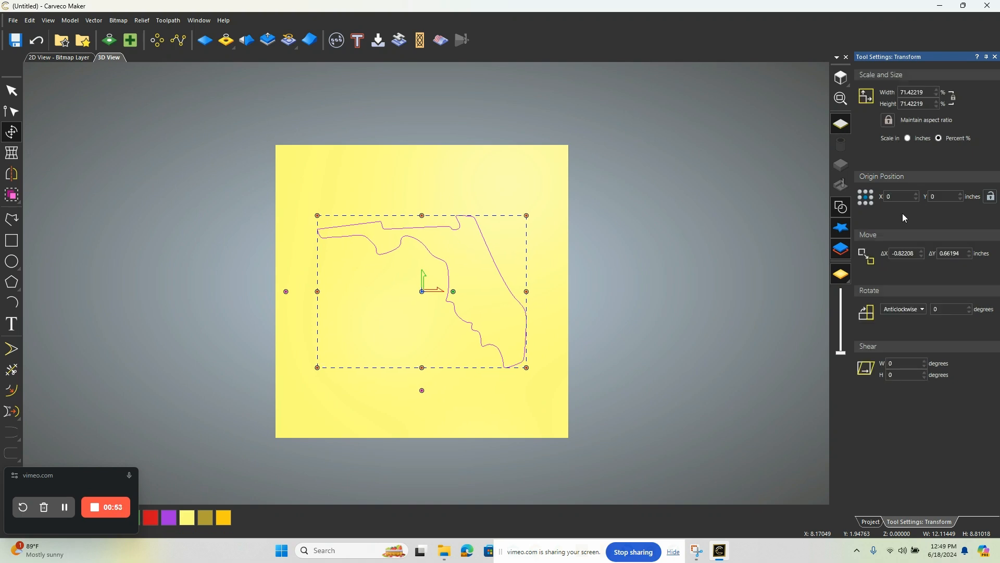
left_click(666, 235)
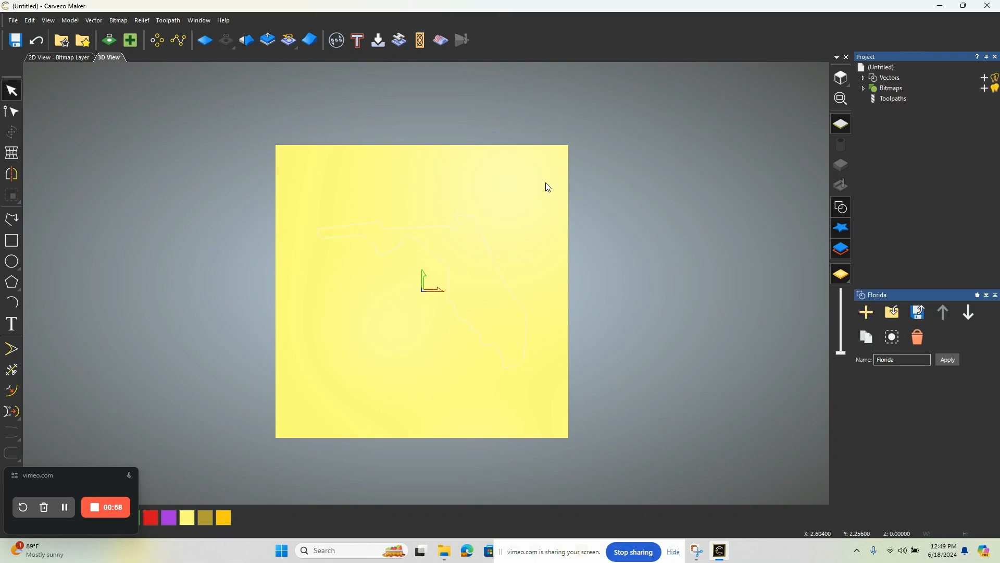
Hide the yellow zero plane behind the Florida outline.
left_click(841, 125)
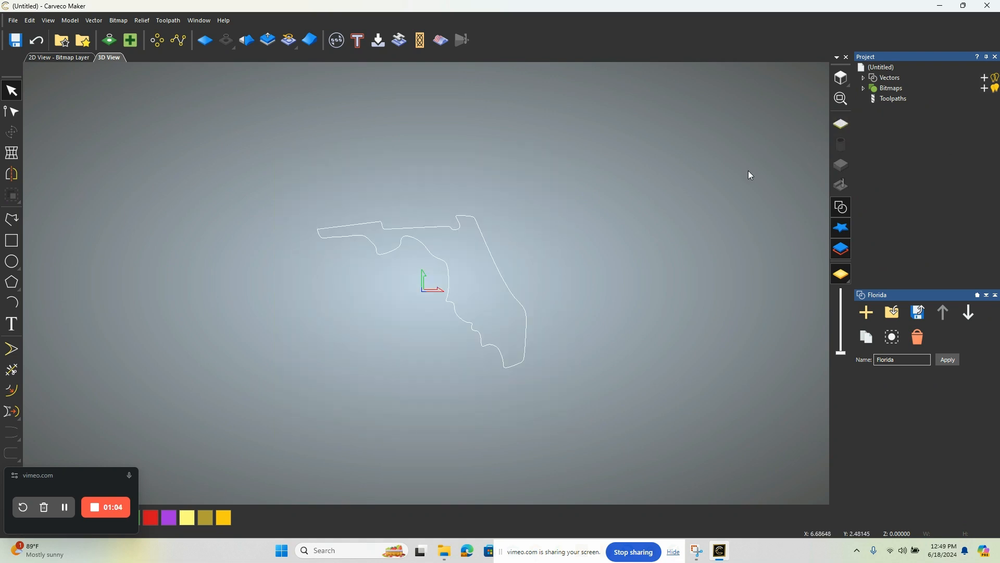
left_click(840, 125)
left_click(838, 125)
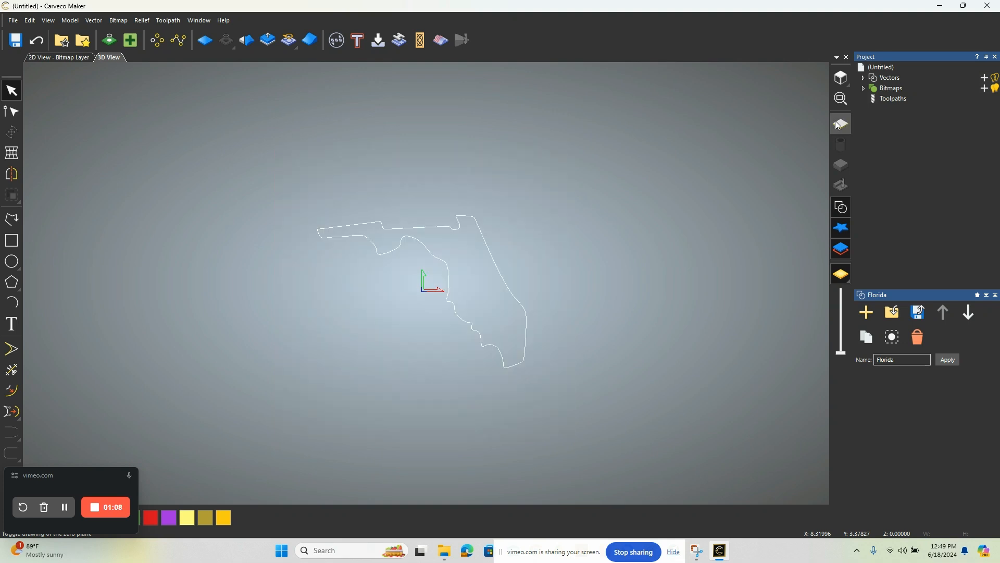
scroll(458, 296, "up", 3)
scroll(460, 295, "down", 5)
scroll(413, 278, "up", 3)
scroll(480, 305, "down", 5)
scroll(698, 316, "down", 3)
scroll(644, 318, "up", 3)
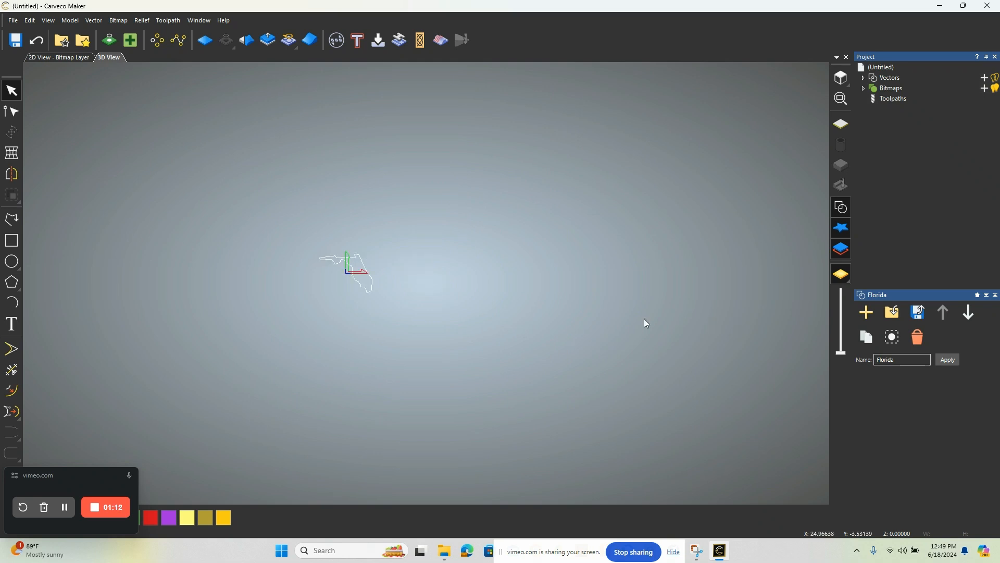
scroll(642, 318, "down", 4)
scroll(314, 257, "up", 3)
scroll(323, 263, "up", 5)
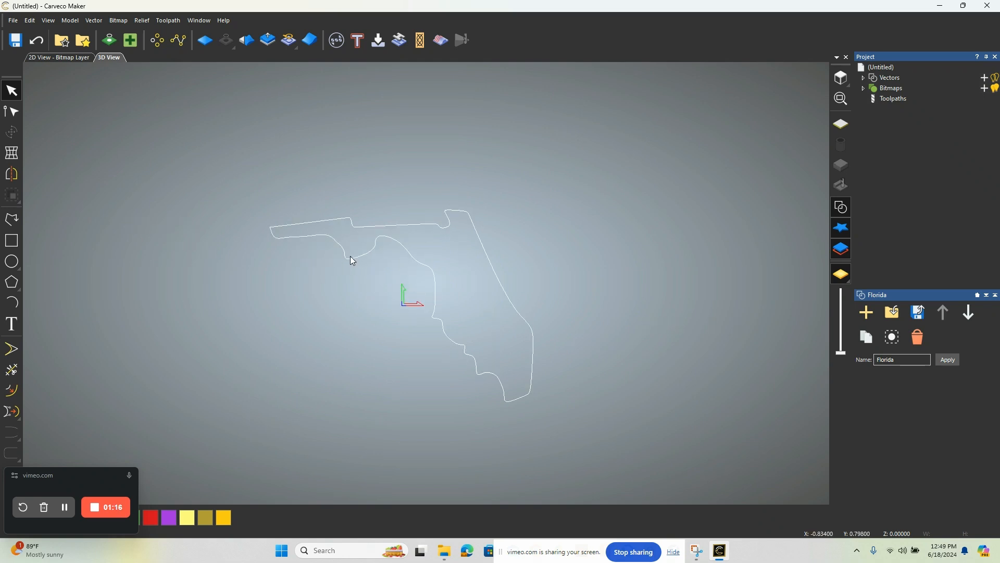
Offset the Florida outline outwards by 0.25 inches with radiused corners, keeping the original vector.
left_click(352, 261)
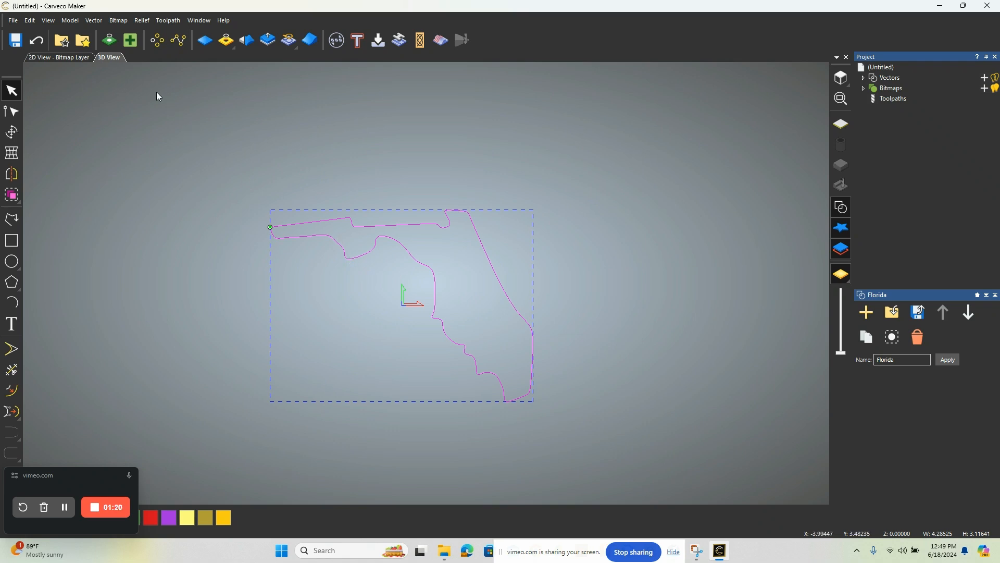
left_click(94, 20)
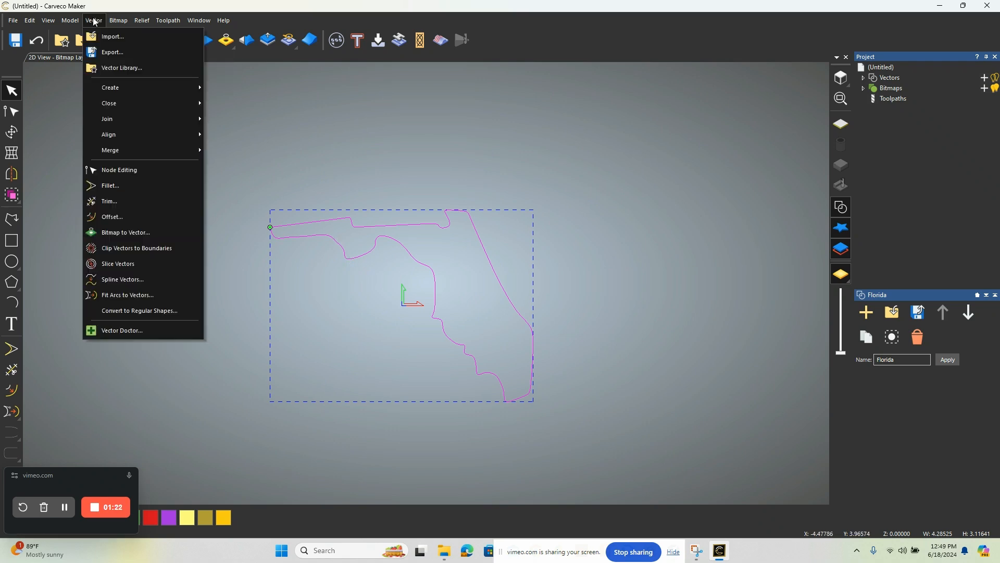
left_click(158, 219)
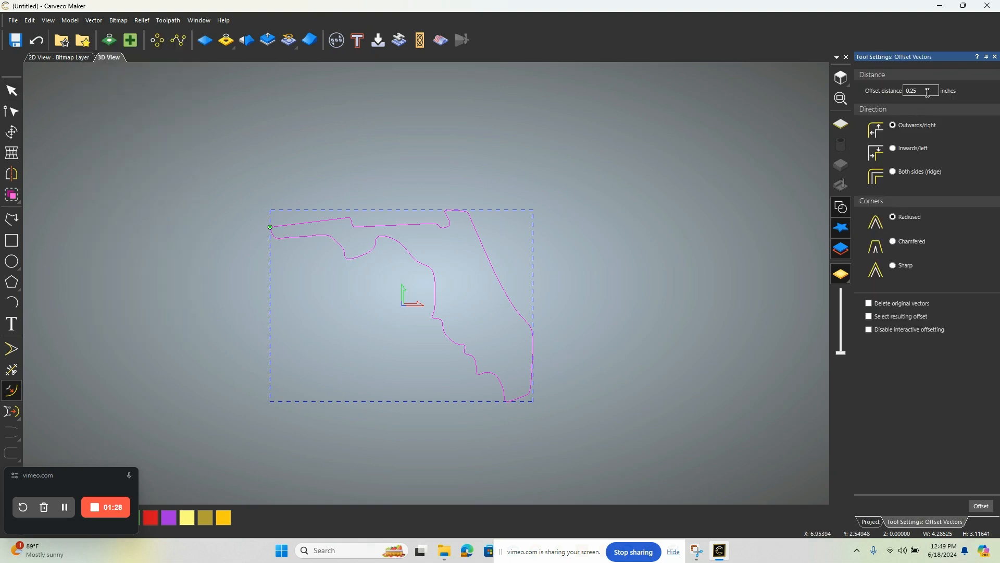
left_click_drag(928, 92, 897, 95)
left_click(982, 508)
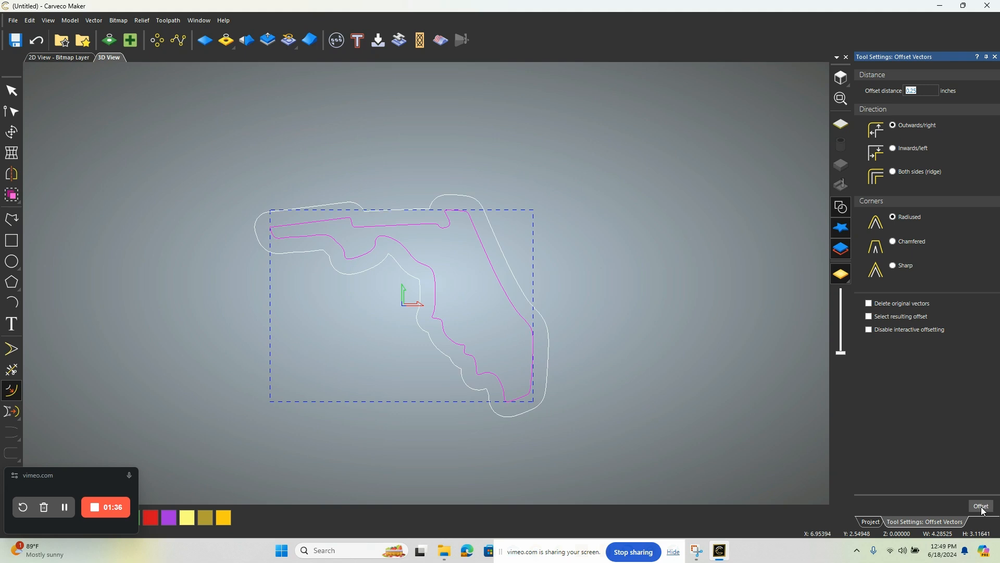
left_click(779, 282)
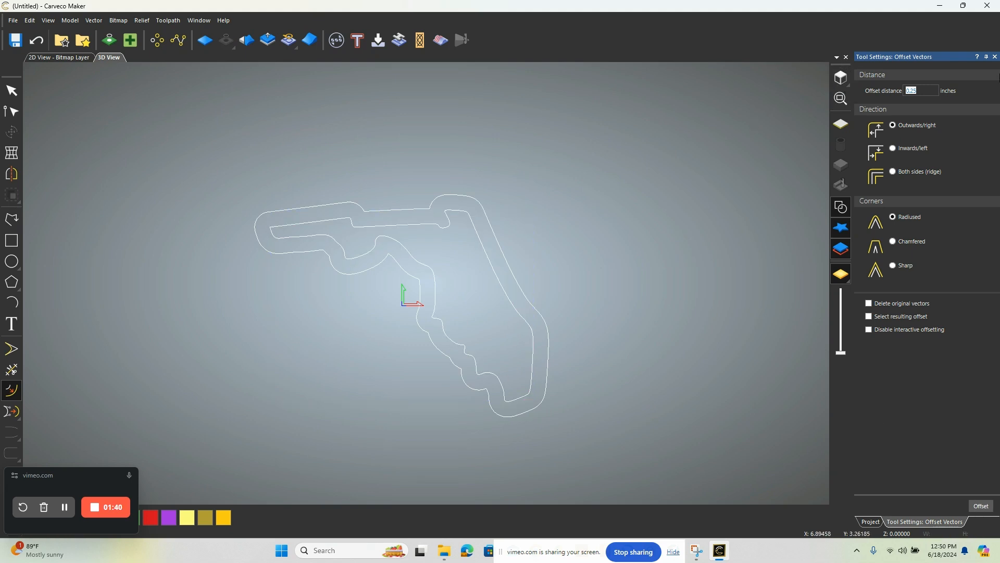
left_click(995, 56)
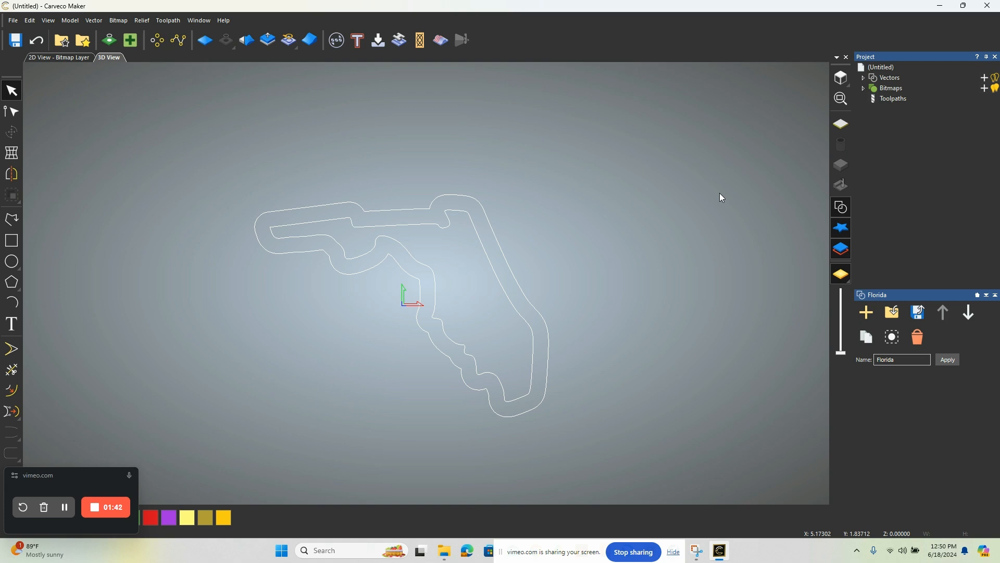
Check the inner and outer outlines by selecting each one separately, and clear the selection.
left_click(441, 225)
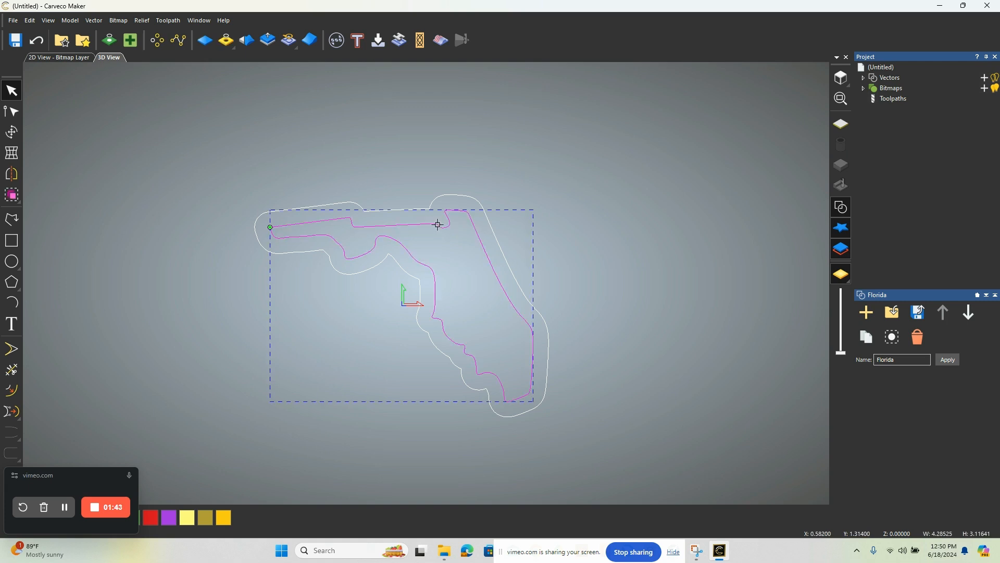
left_click(327, 257)
left_click(305, 251)
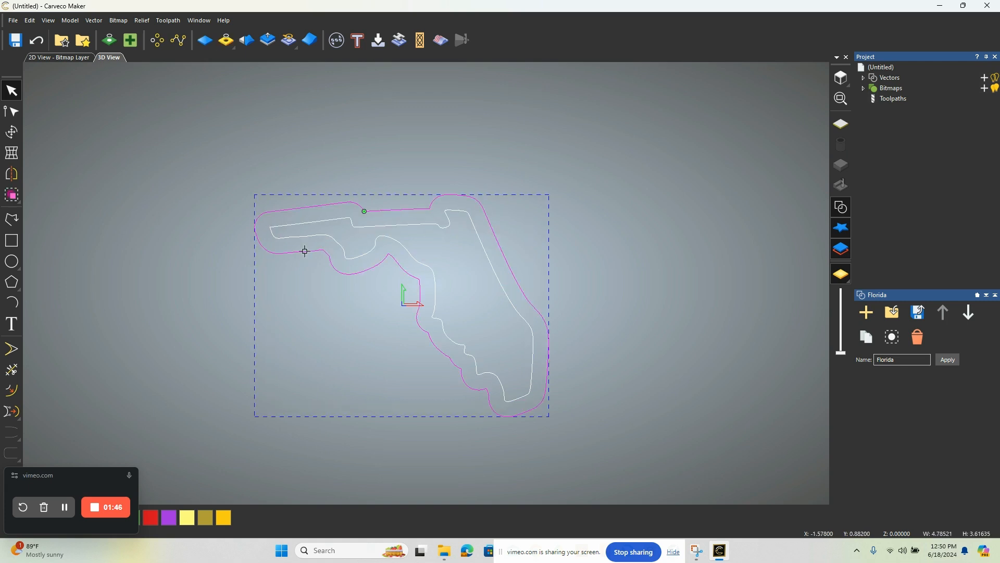
left_click(404, 163)
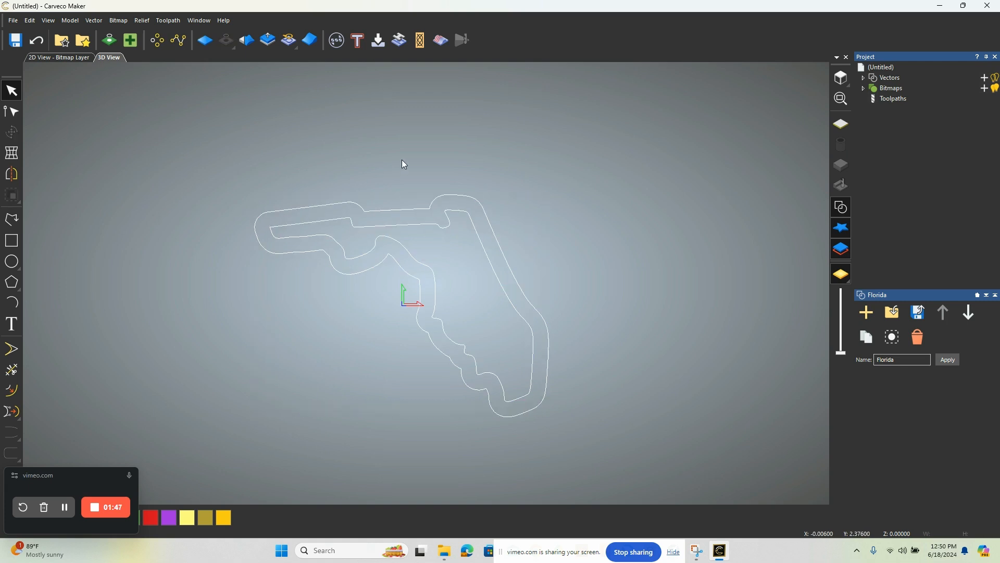
Start a female pocket inlay toolpath for the inner Florida outline with a finish depth of 0.25 inches.
left_click(398, 225)
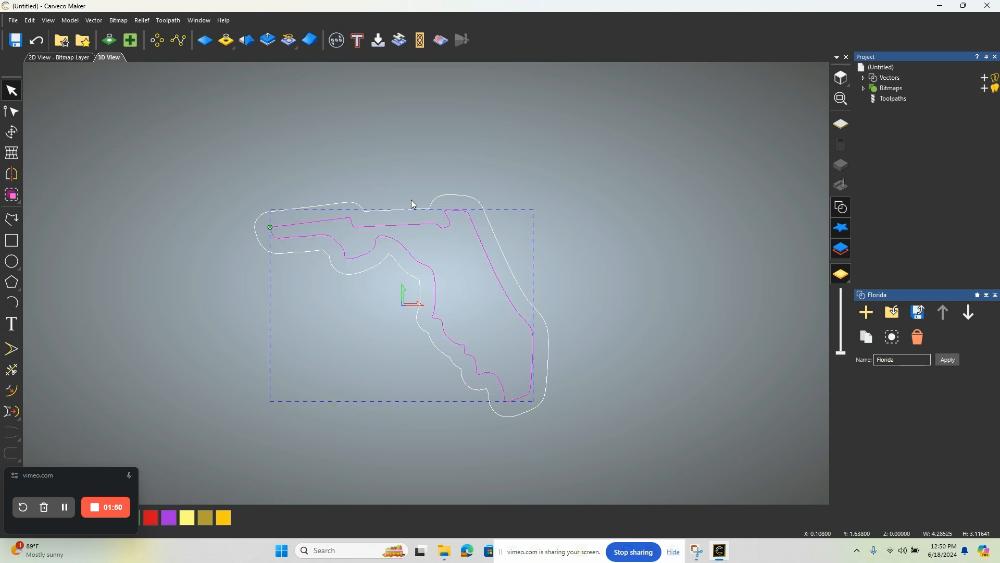
left_click(404, 47)
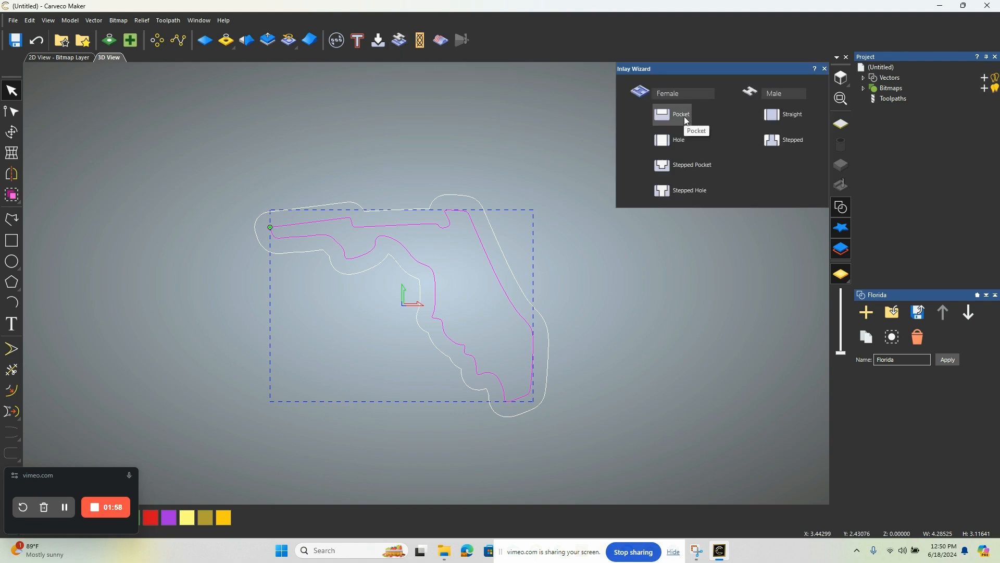
left_click(686, 117)
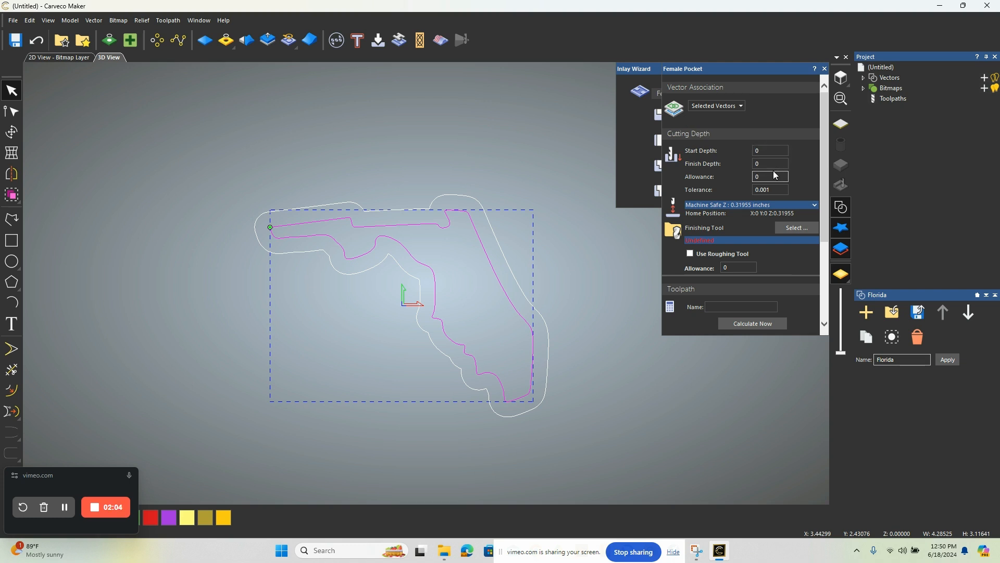
left_click(774, 164)
type(".25")
Choose the 1/4 inch end mill from the inch Wood or Plastic roughing and 2D finishing tools as finishing tool.
left_click(794, 231)
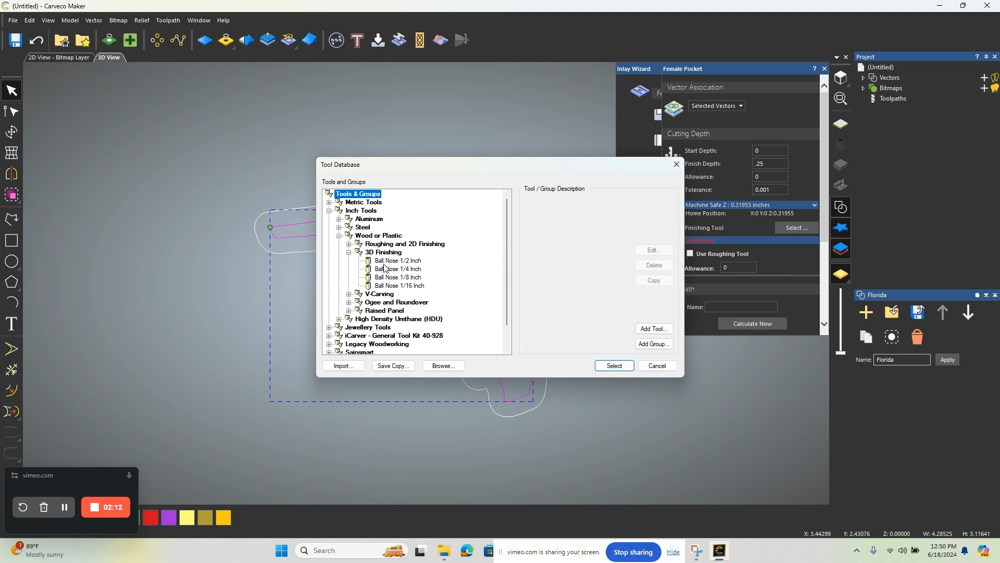
left_click(350, 252)
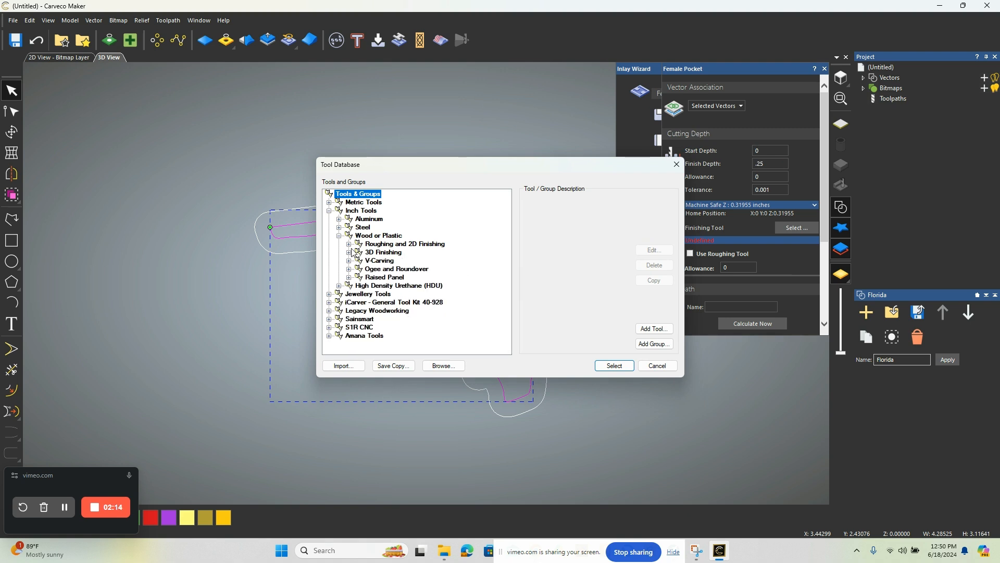
left_click(349, 244)
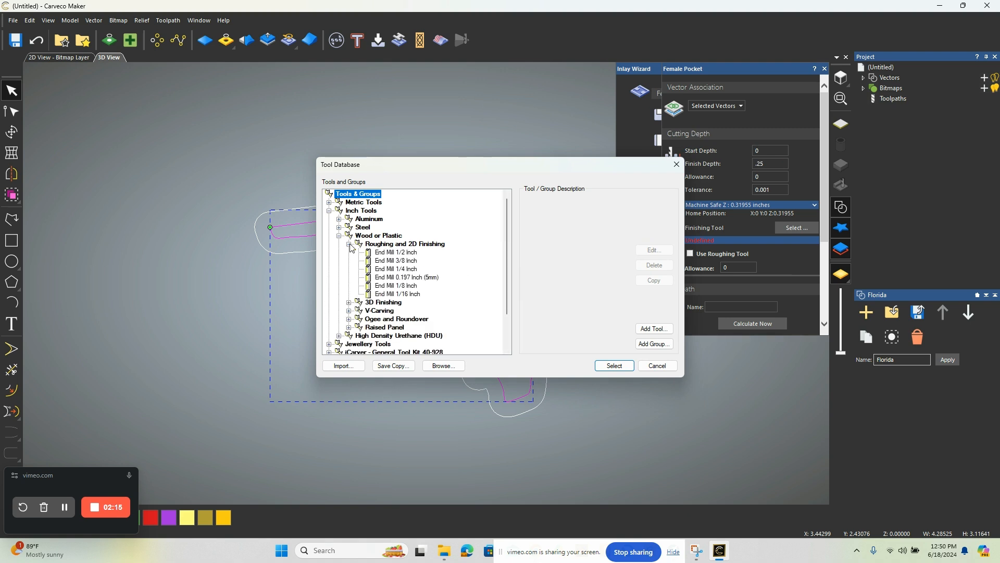
left_click(412, 270)
left_click(608, 366)
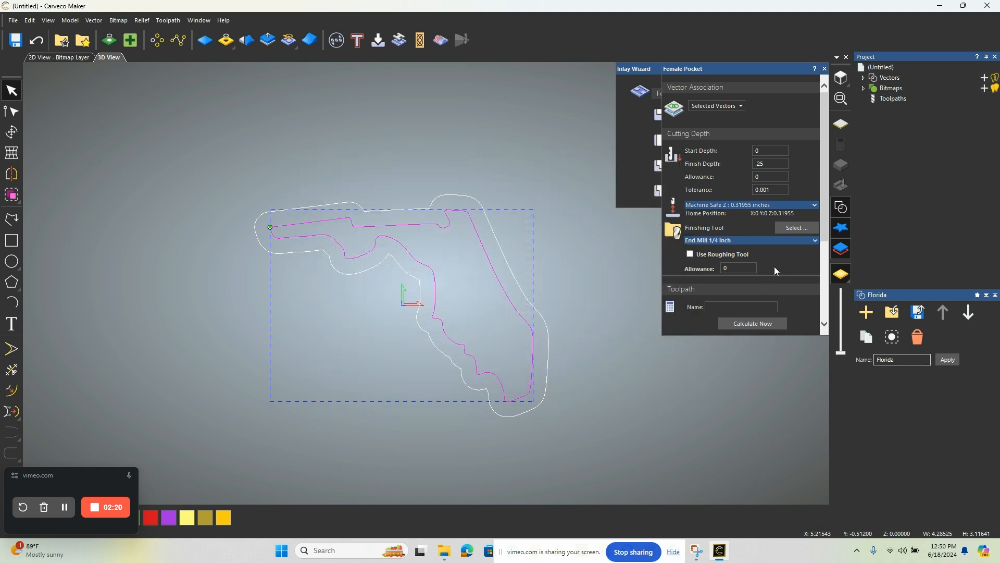
Set the female pocket's strategy to Raster and the material thickness to 0.5 inches.
scroll(776, 261, "down", 5)
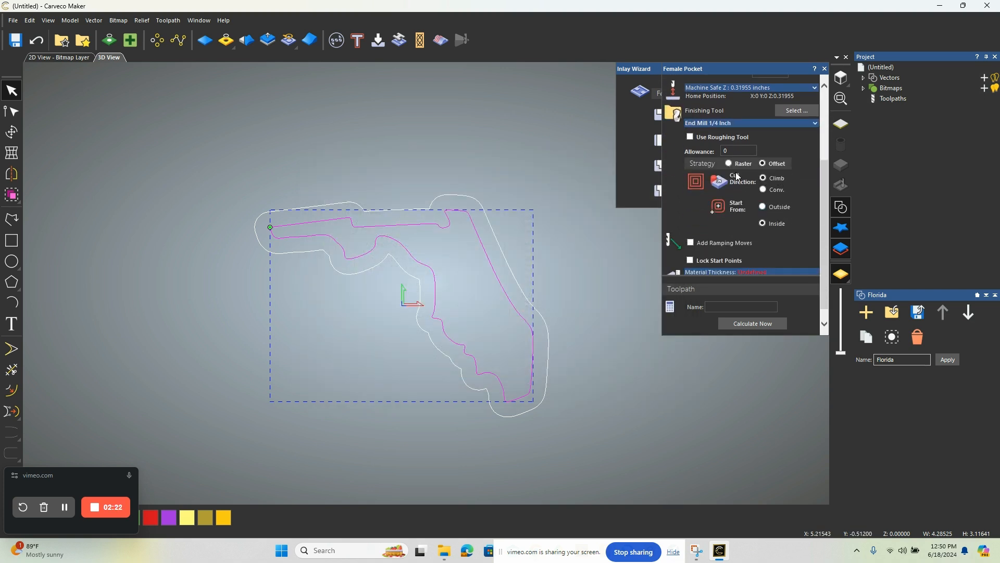
left_click(729, 164)
scroll(786, 229, "down", 2)
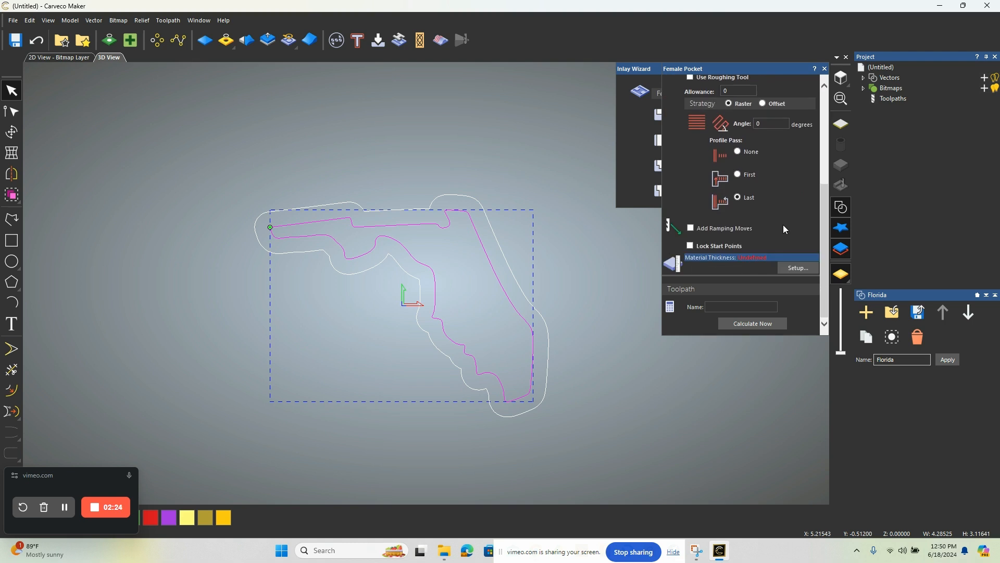
left_click(798, 269)
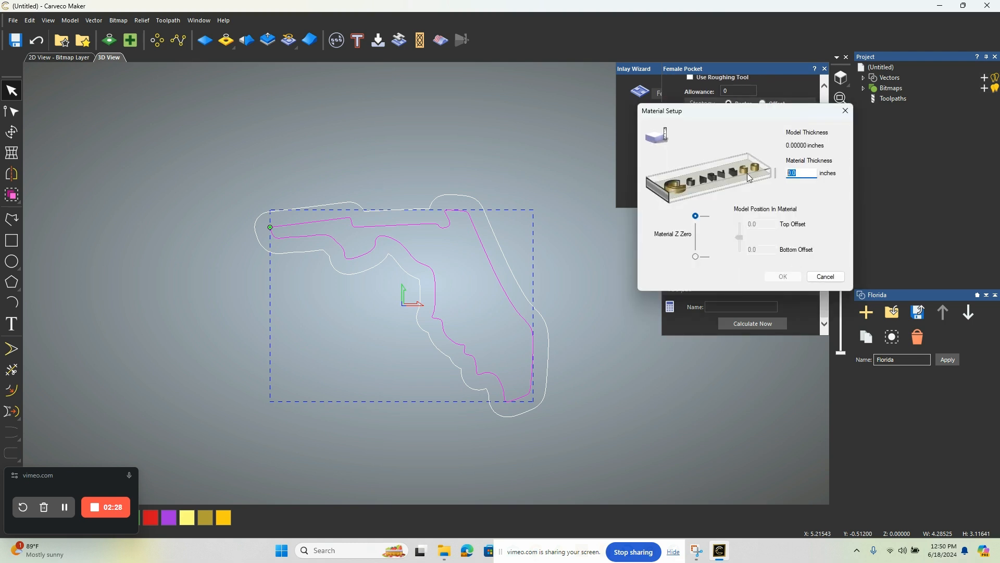
type("0.5")
left_click(789, 276)
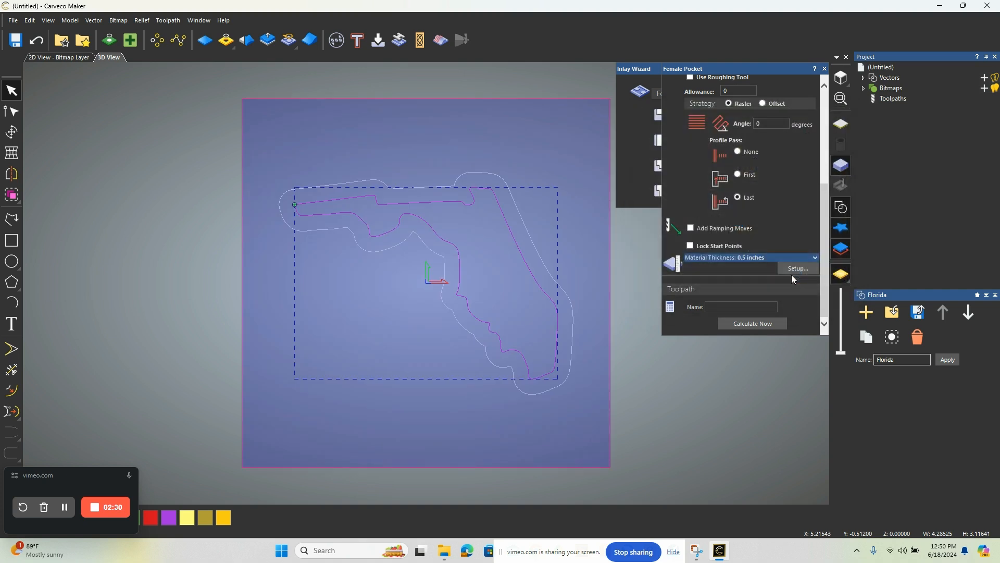
Try to calculate the female pocket toolpath with the 1/4 inch end mill.
left_click(763, 324)
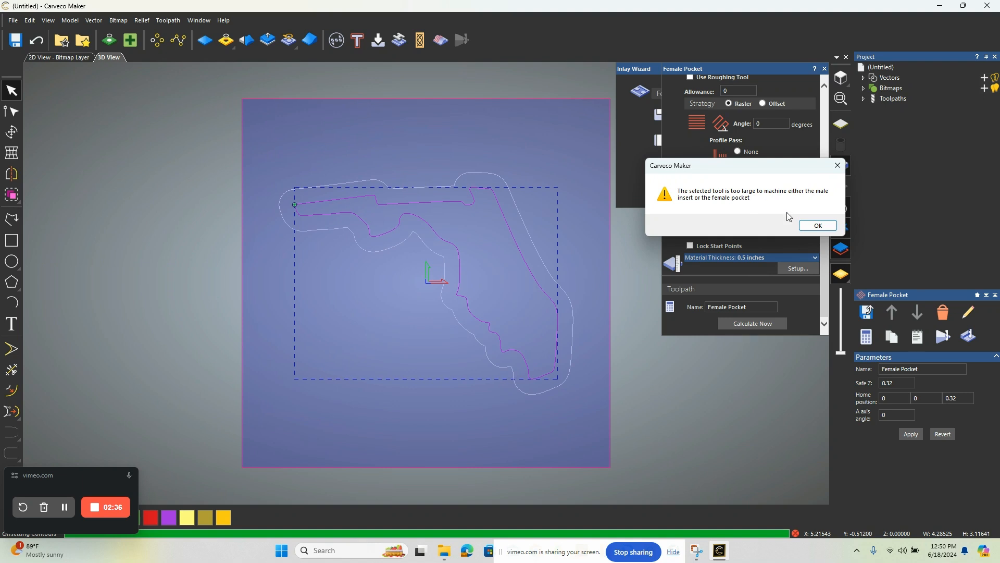
left_click(818, 226)
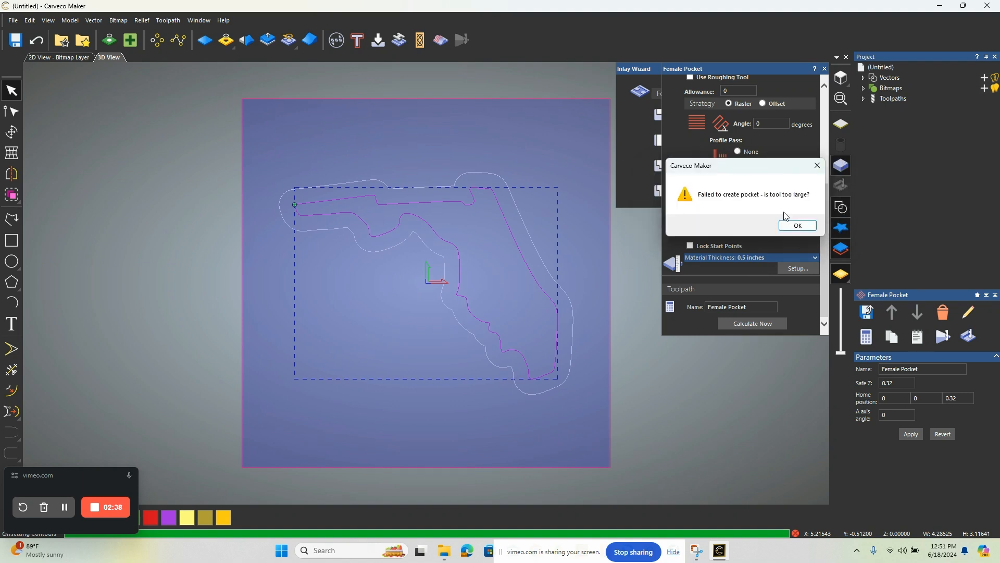
Change the finishing tool to the 1/8 inch end mill, calculate the female pocket toolpath and close the inlay settings.
scroll(743, 188, "up", 5)
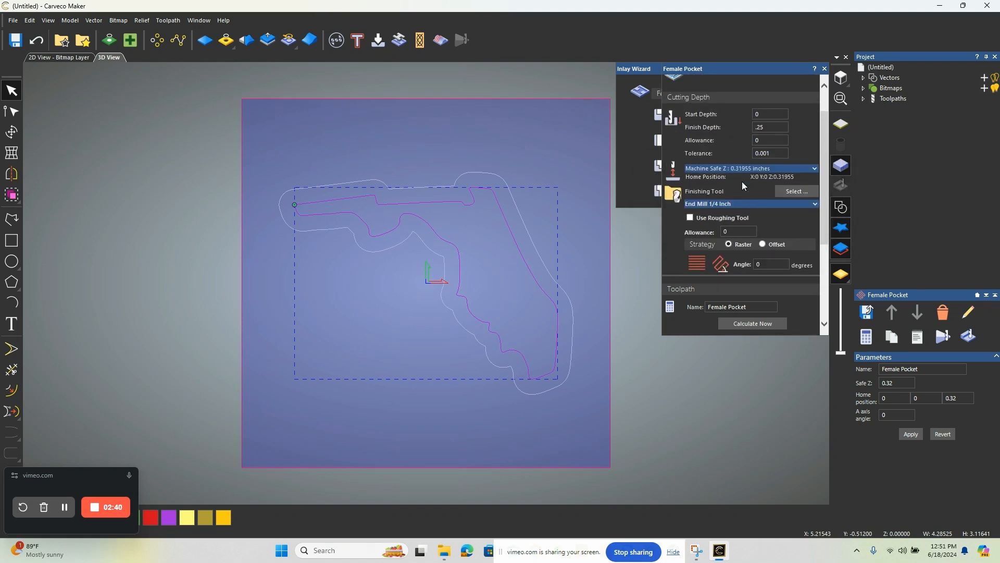
left_click(794, 229)
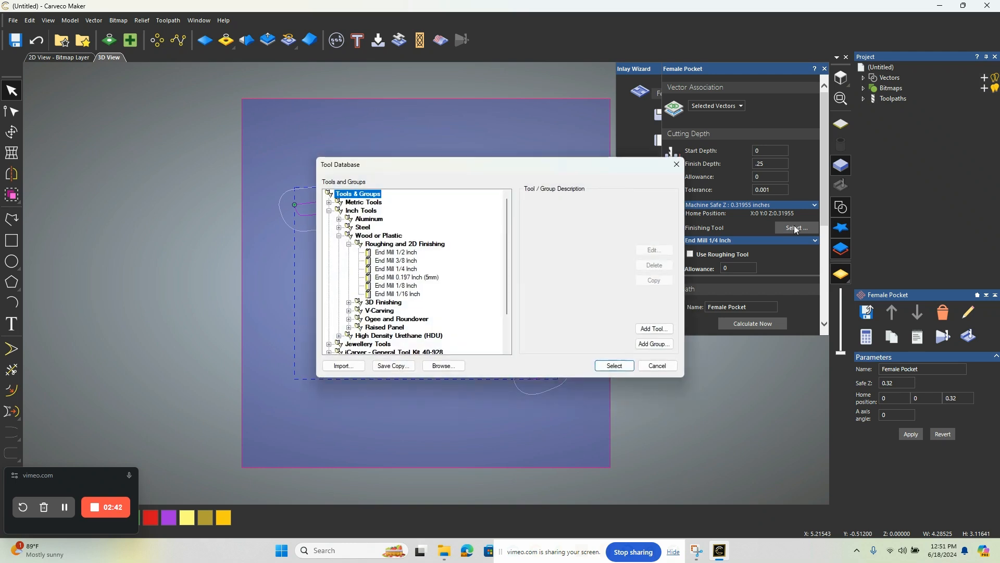
left_click(409, 285)
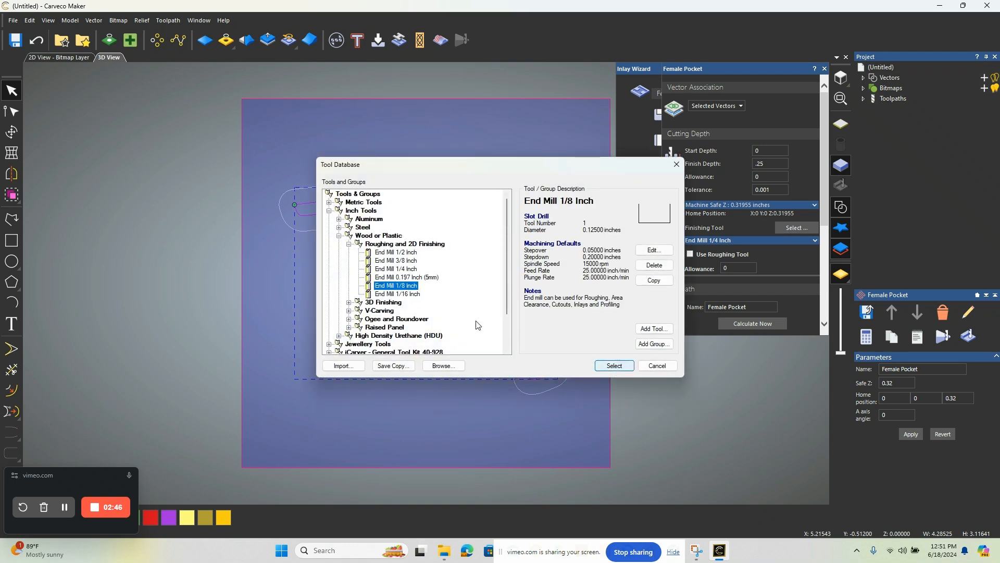
left_click(613, 366)
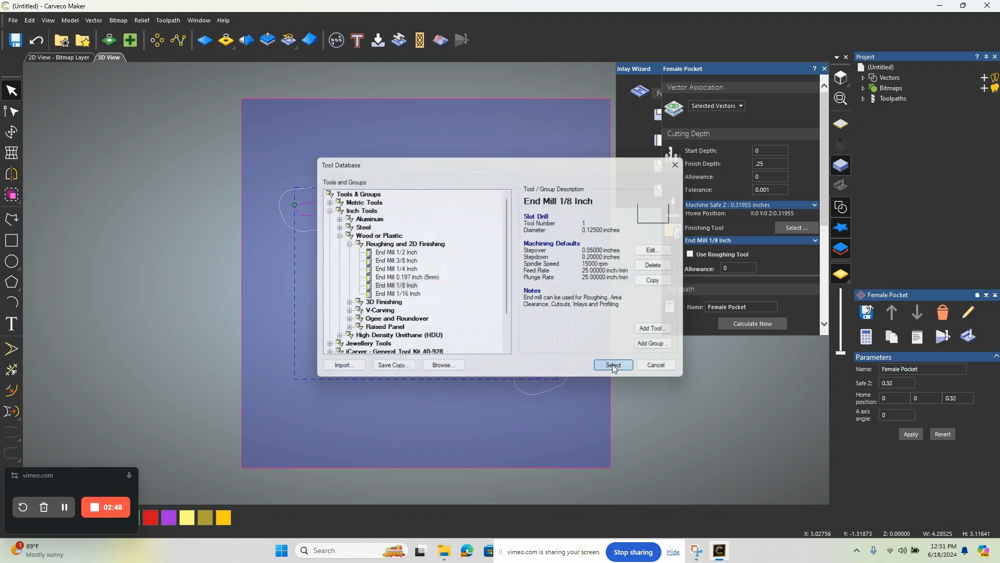
left_click(764, 324)
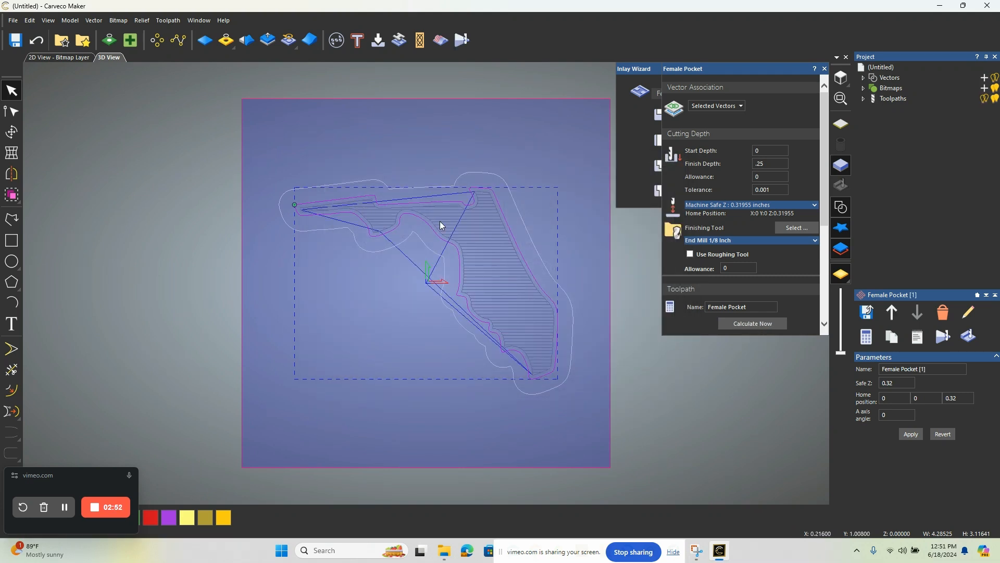
left_click(825, 70)
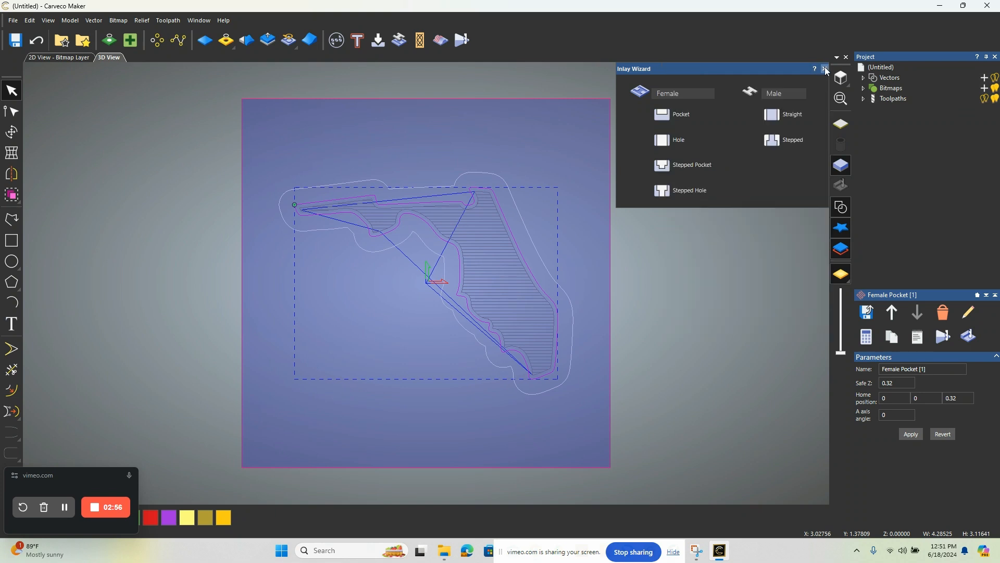
left_click(825, 70)
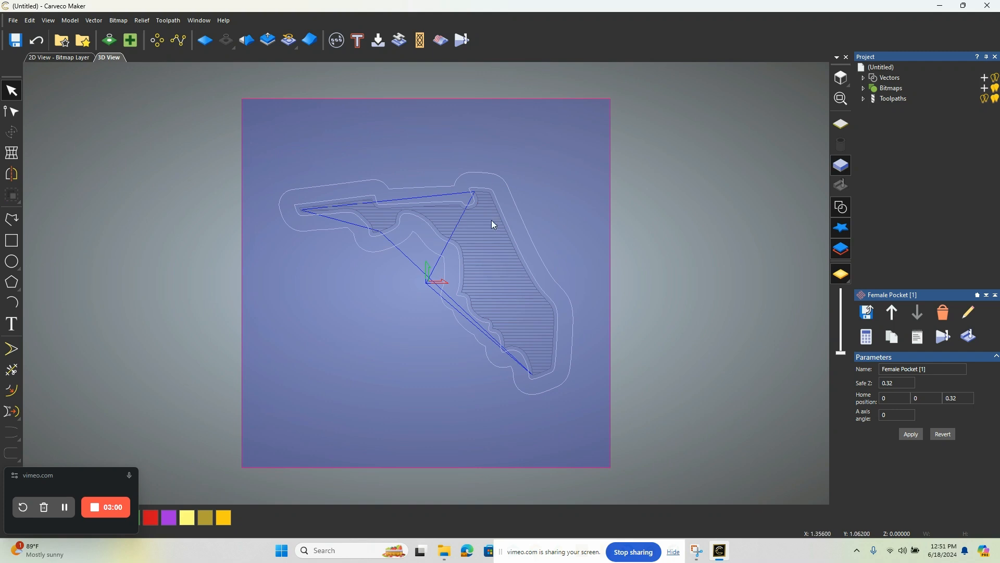
Start a profile toolpath for the outer Florida outline with the profile type set to Outside.
left_click(365, 251)
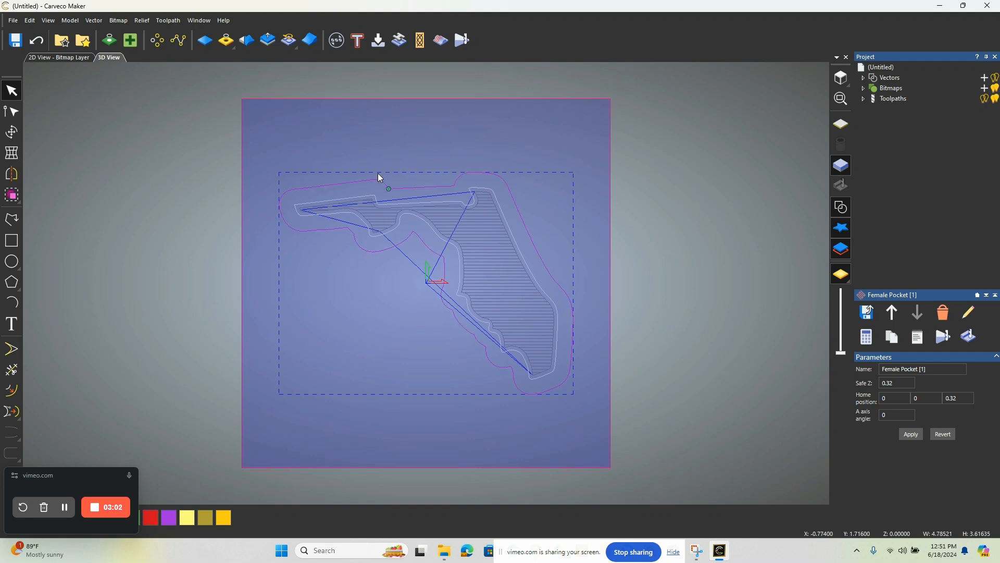
left_click(357, 48)
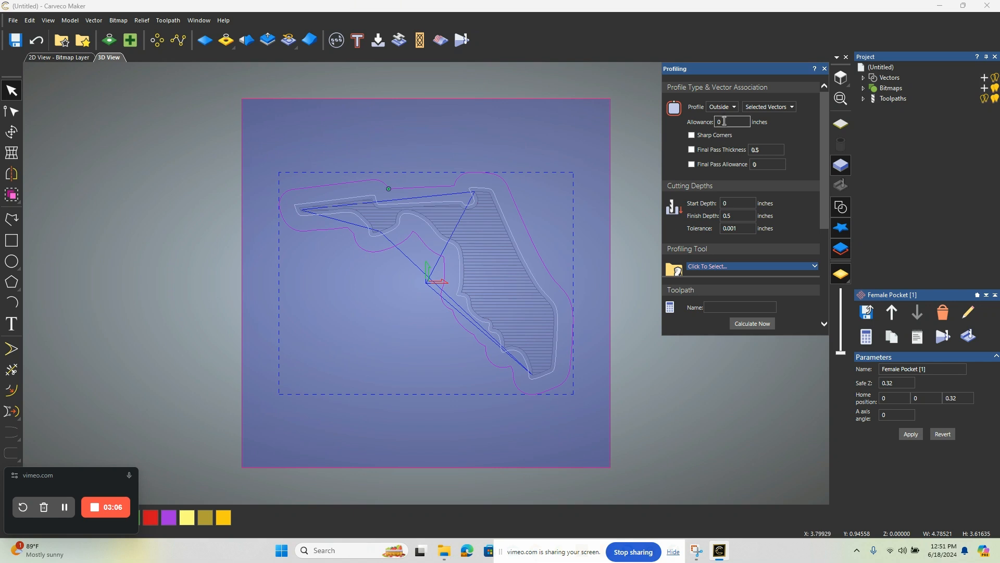
left_click(722, 107)
left_click(736, 136)
Choose the 1/8 inch end mill as the profiling tool and calculate the outside profile toolpath.
scroll(740, 237, "down", 3)
left_click(719, 149)
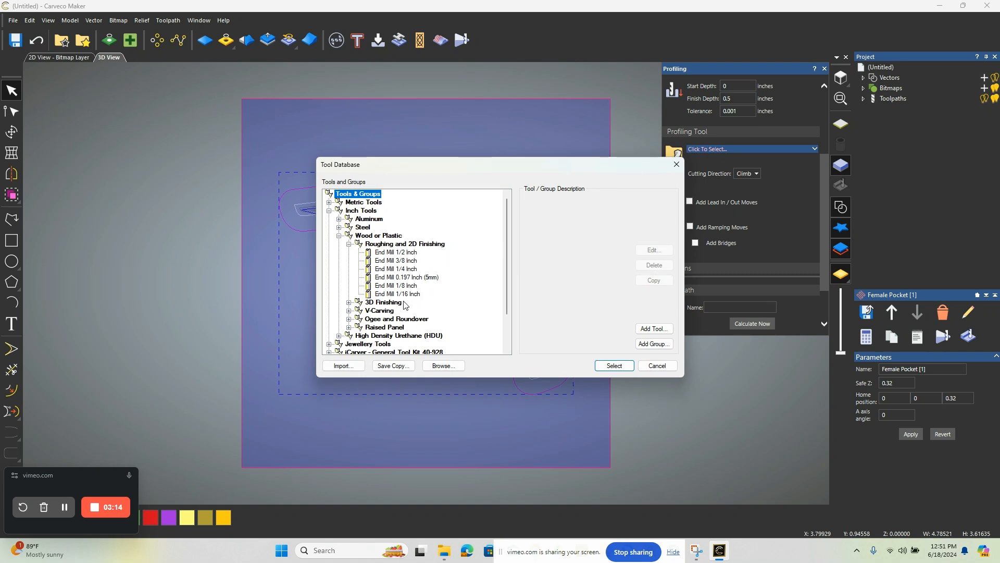
left_click(409, 286)
left_click(608, 365)
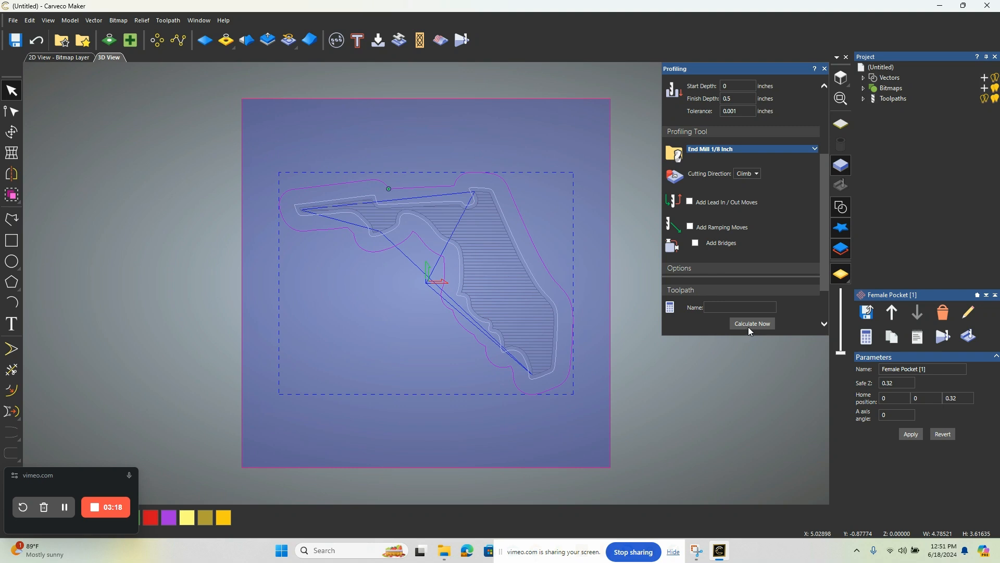
left_click(749, 328)
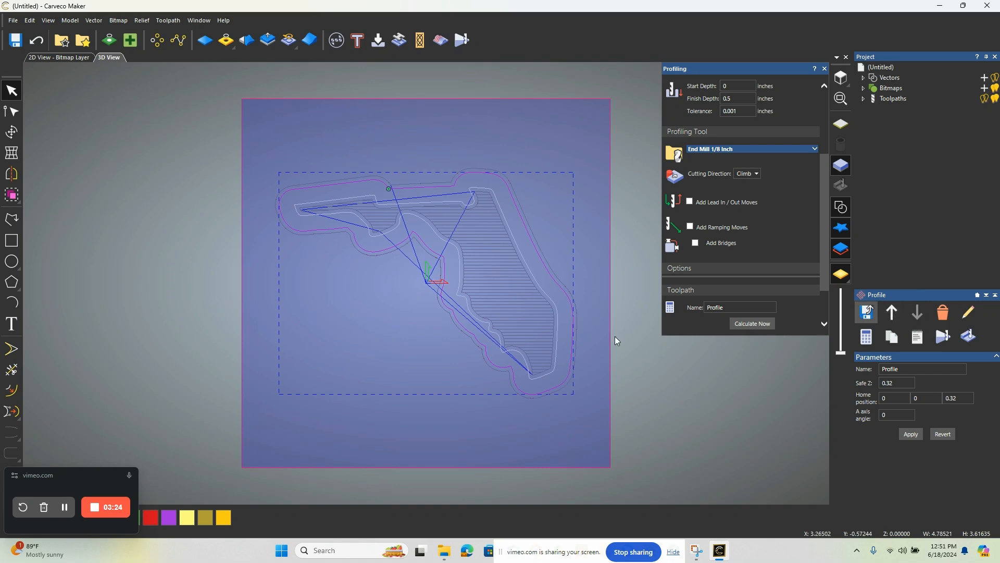
left_click_drag(620, 467, 696, 357)
left_click_drag(422, 347, 462, 312)
scroll(462, 311, "up", 5)
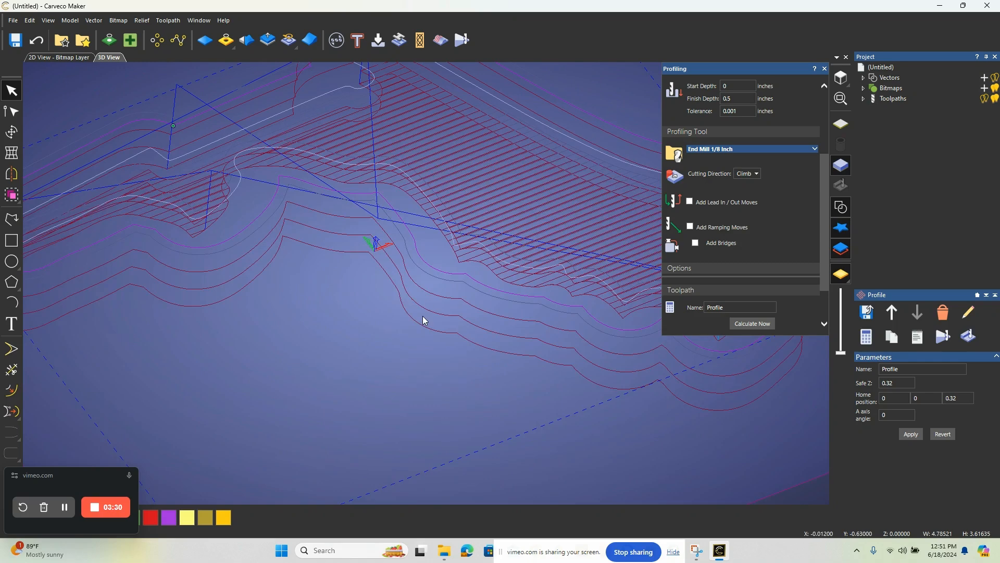
scroll(423, 317, "down", 5)
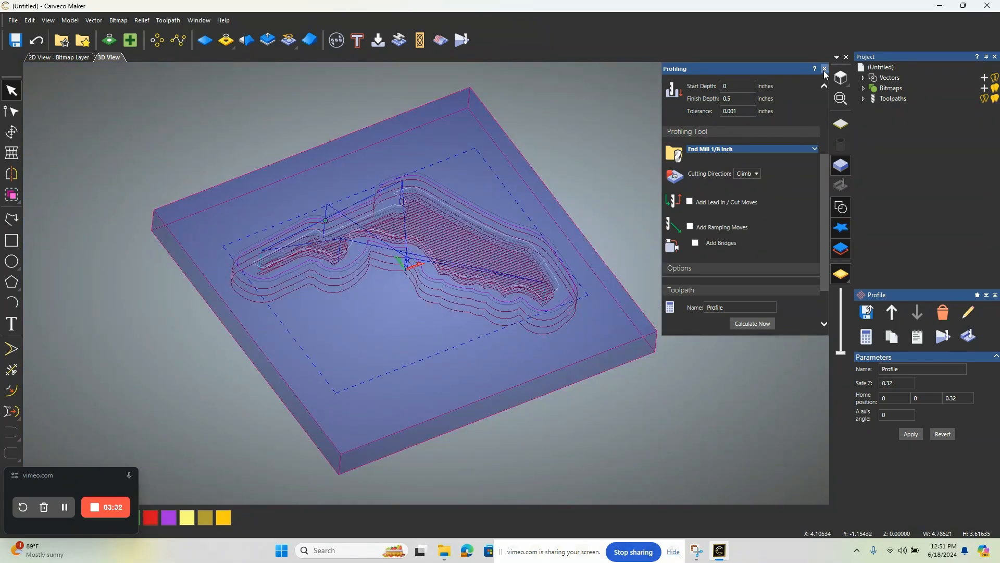
left_click(824, 69)
Reopen the Female Pocket [1] toolpath and find its 1/8 inch end mill in the tool database.
left_click(865, 99)
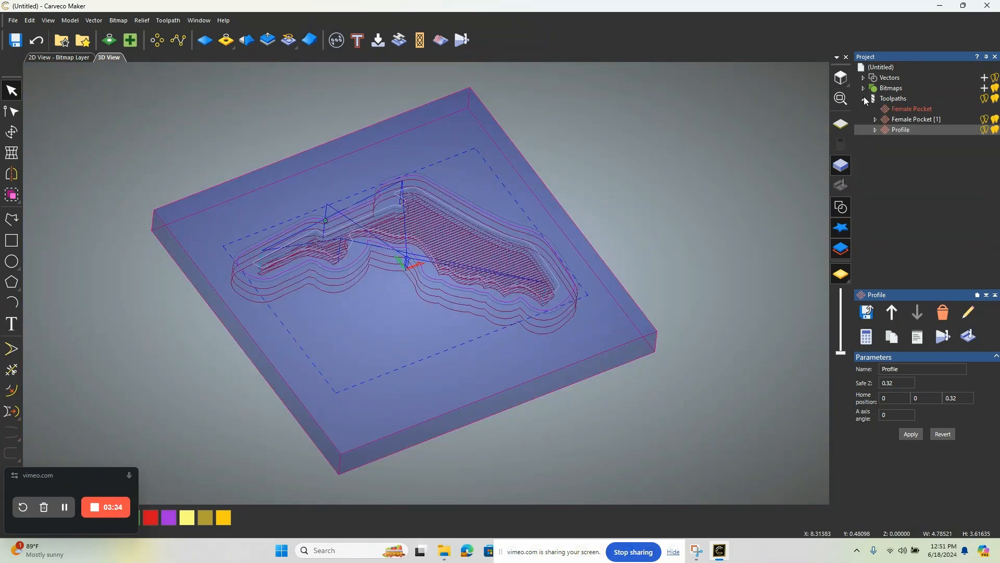
left_click(908, 119)
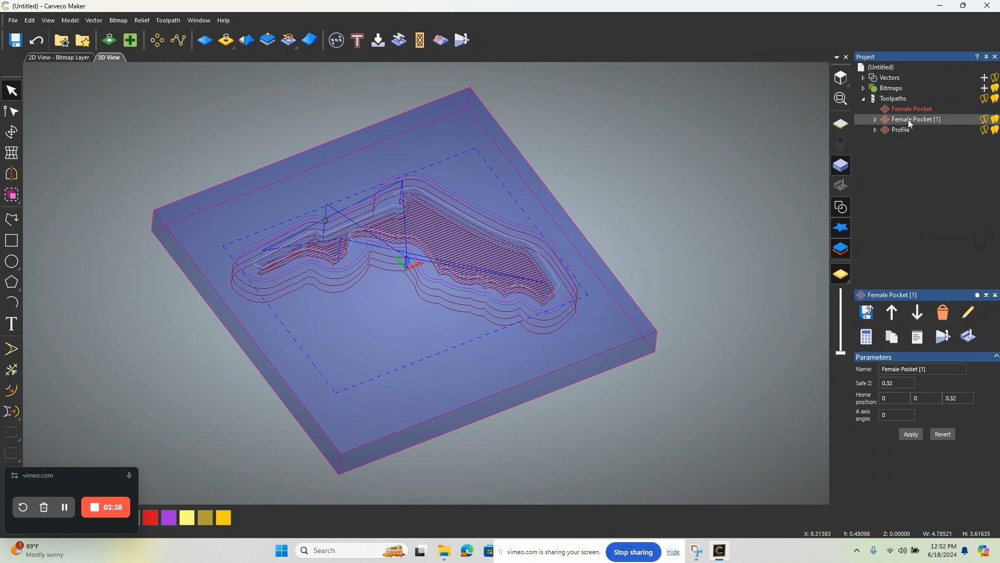
double_click(911, 120)
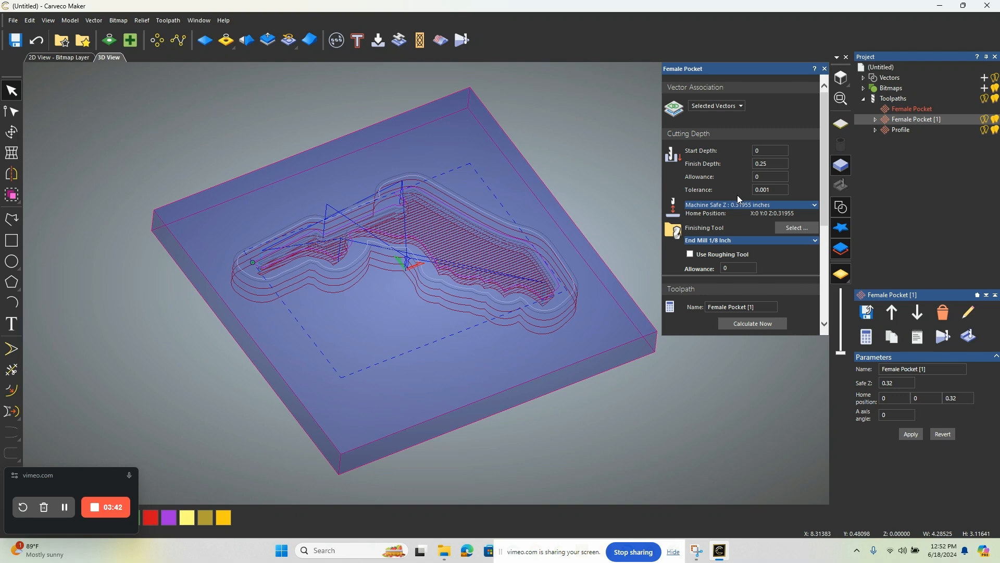
scroll(744, 218, "down", 1)
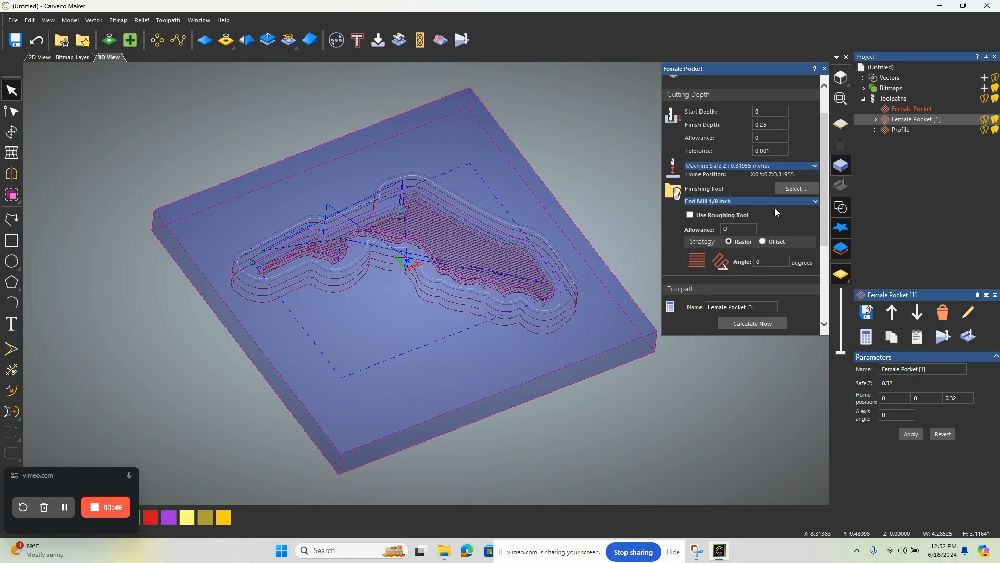
left_click(791, 192)
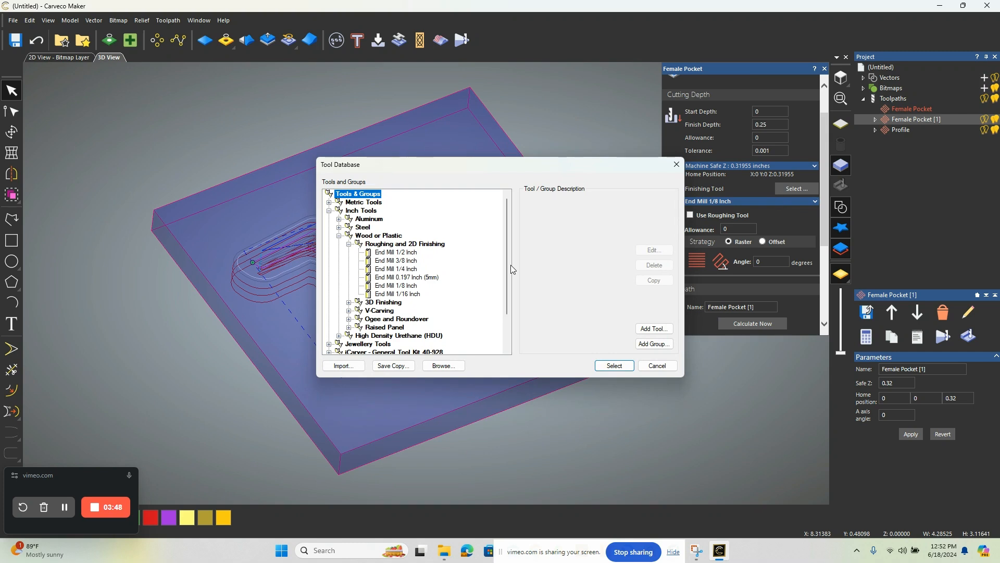
left_click(412, 286)
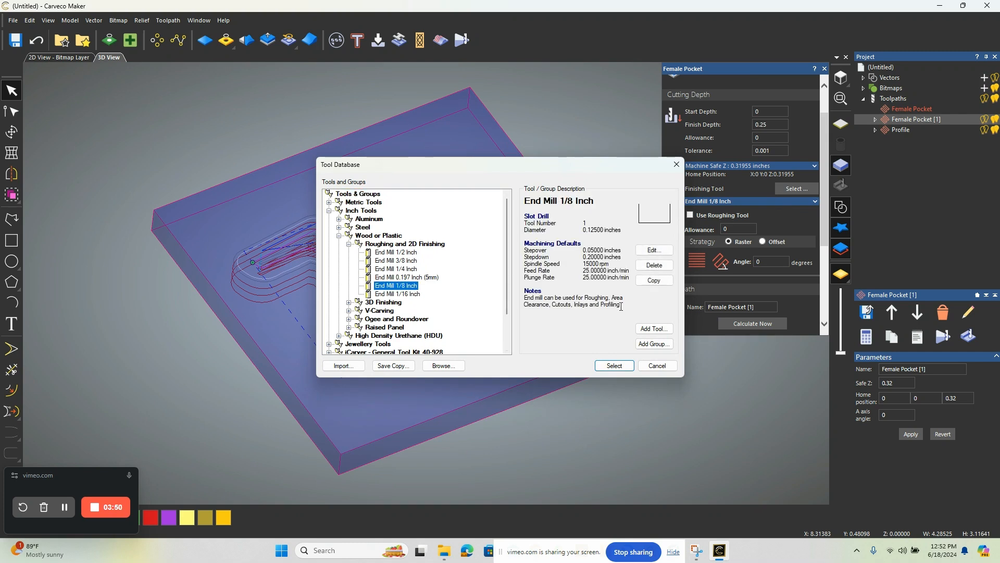
Set the 1/8 inch end mill's stepdown to 0.25 inches and its feed and plunge rates to 50 inch/min.
left_click(654, 250)
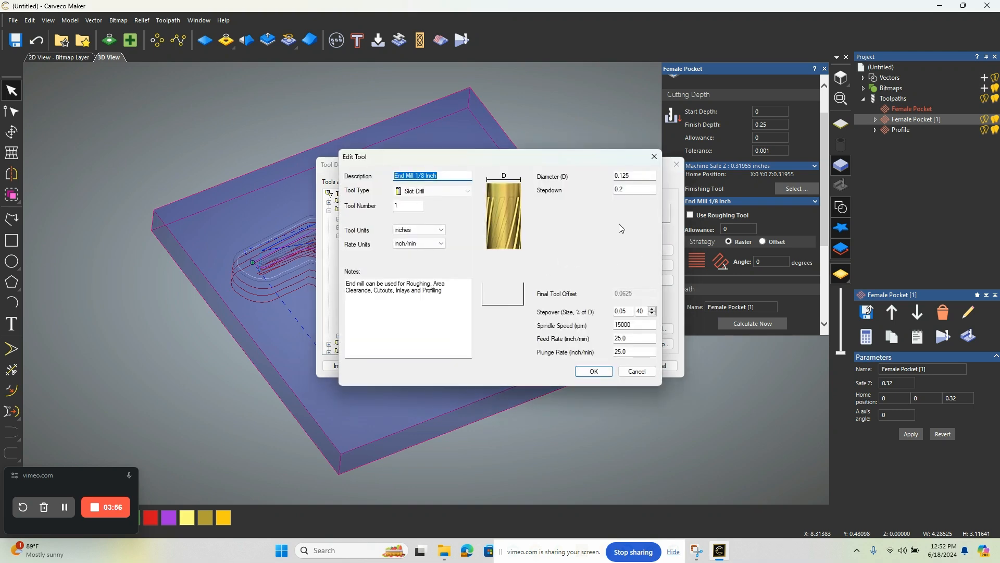
double_click(637, 191)
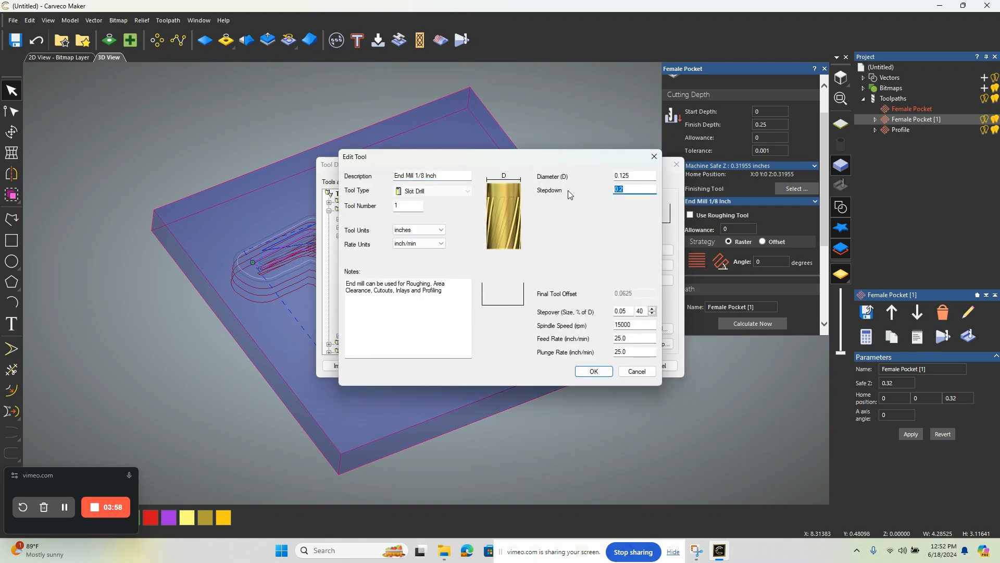
type(".25")
double_click(638, 339)
type("50")
key("Tab")
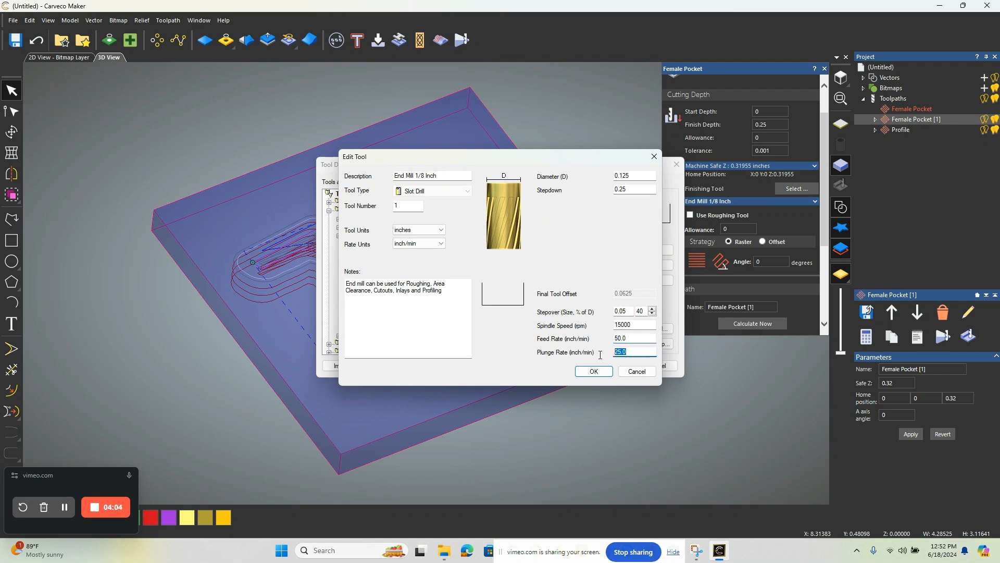
type("50")
left_click(603, 373)
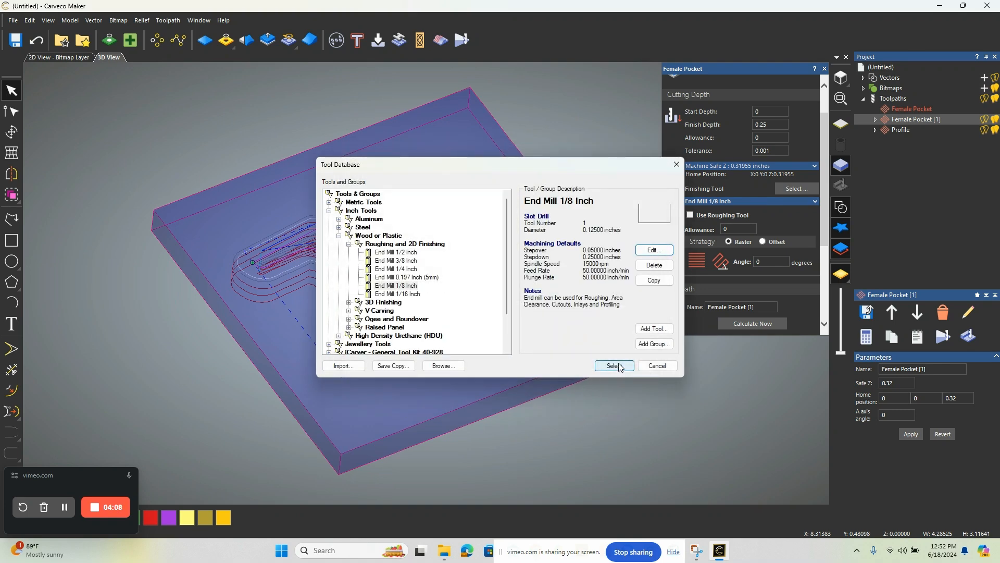
Apply the edited 1/8 inch end mill to the female pocket and recalculate its toolpath.
left_click(619, 366)
left_click(758, 324)
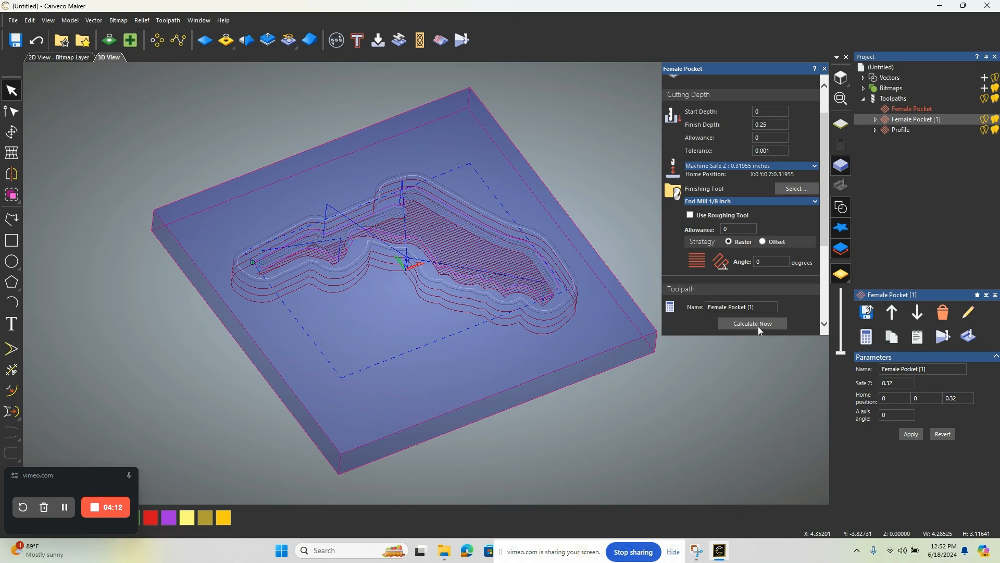
left_click(518, 280)
mouse_move(507, 327)
left_mouse_down()
mouse_move(537, 208)
mouse_move(514, 342)
left_mouse_up()
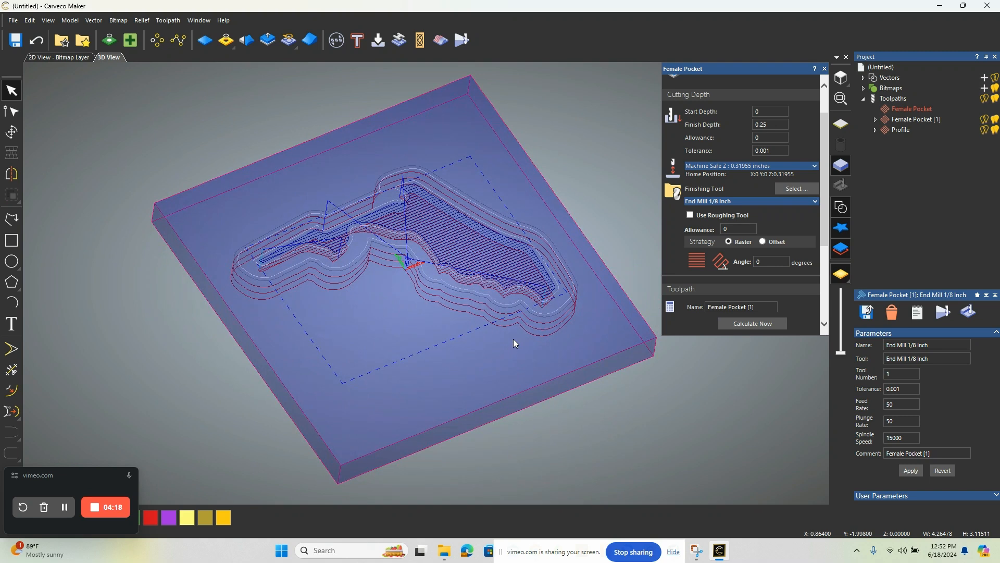
left_click(825, 69)
Reopen the Profile toolpath and show the cutting parameters of its 1/8 inch end mill.
double_click(899, 130)
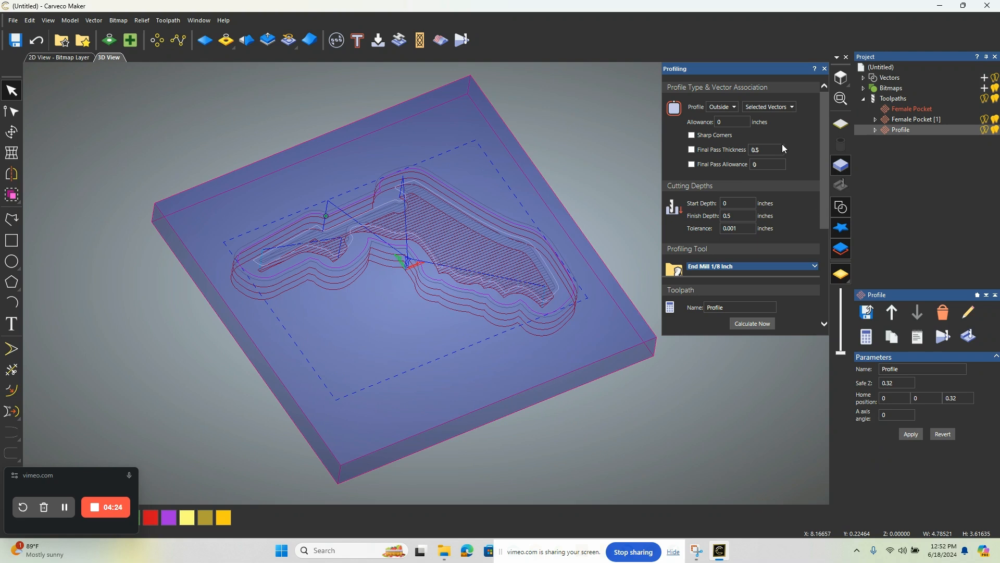
scroll(770, 207, "down", 3)
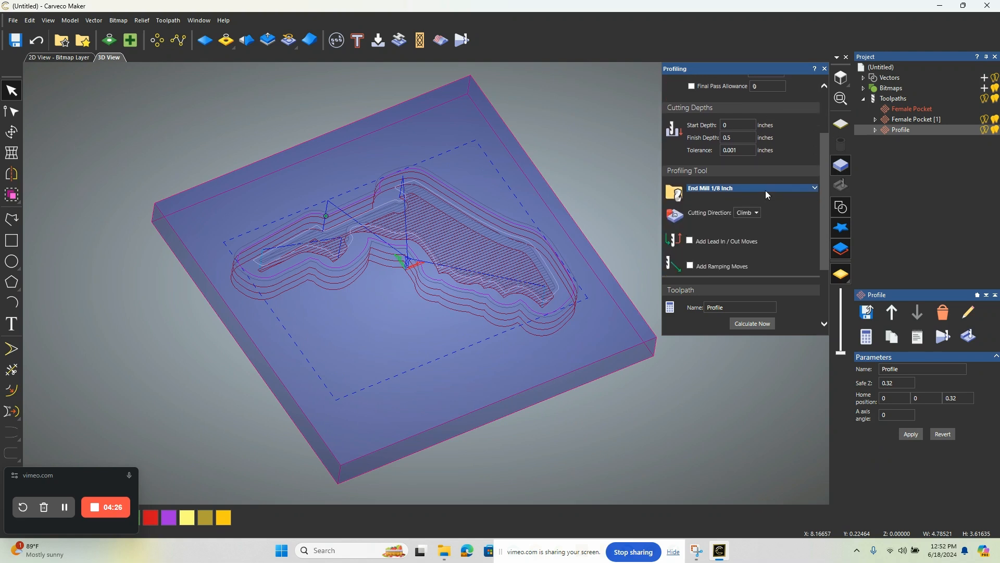
left_click(765, 189)
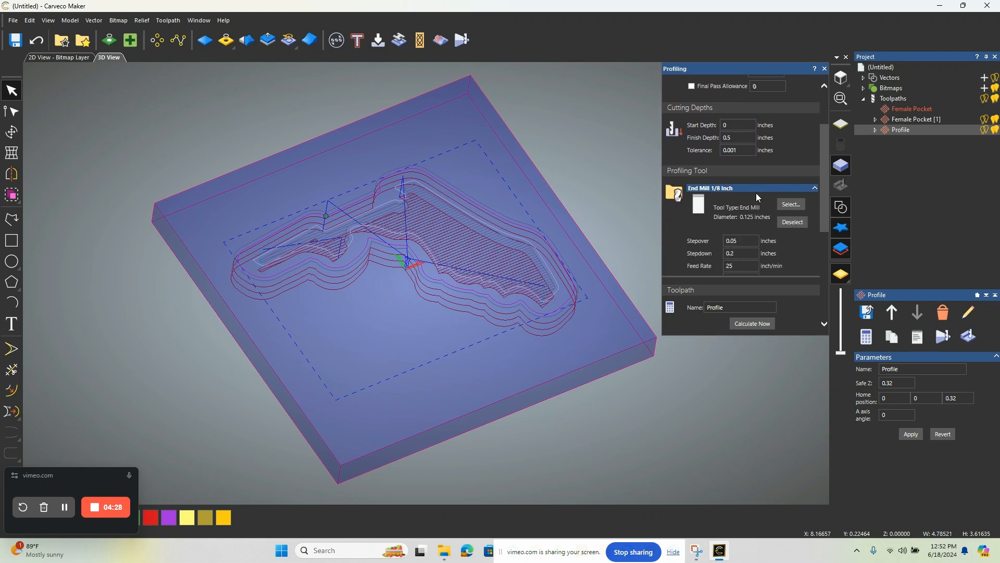
left_click(756, 189)
left_click(755, 189)
scroll(751, 220, "down", 2)
scroll(758, 131, "down", 2)
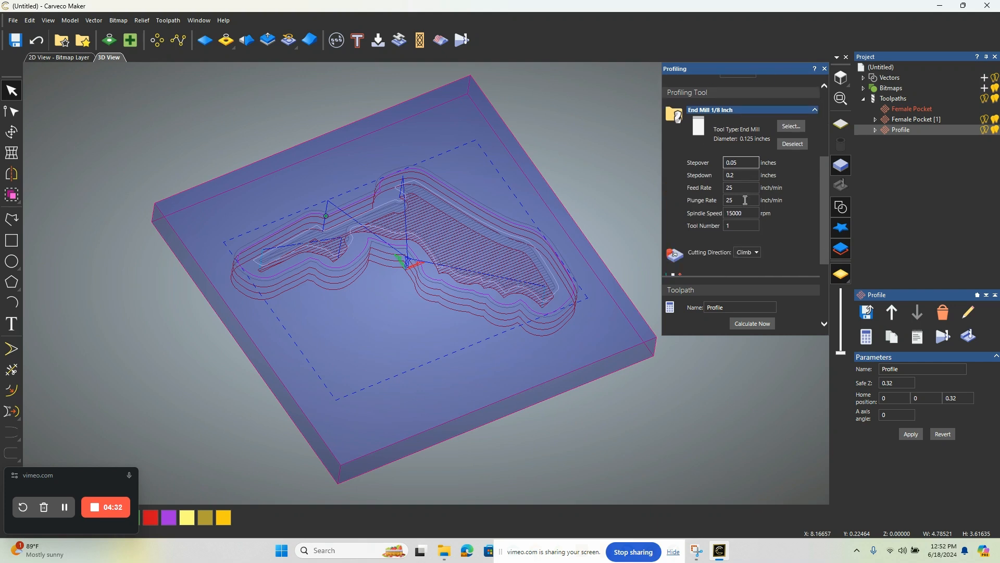
left_click(756, 106)
left_click(756, 106)
Set the profile tool's stepdown to 0.5 inches and its feed and plunge rates to 50 inch/min, and recalculate the toolpath.
left_click_drag(750, 175, 713, 179)
key("Tab")
type("50")
key("Tab")
type("50")
left_click(755, 324)
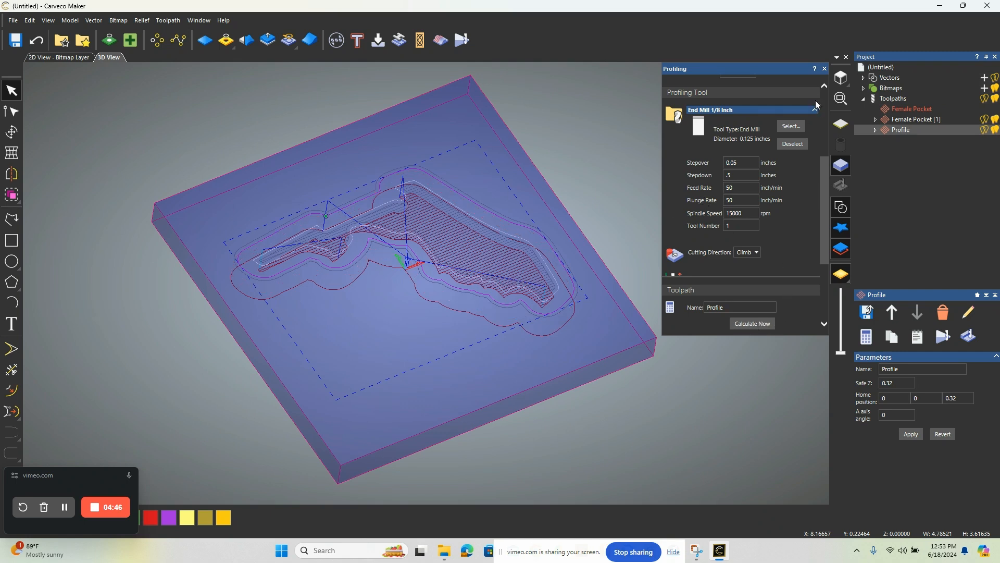
left_click(825, 69)
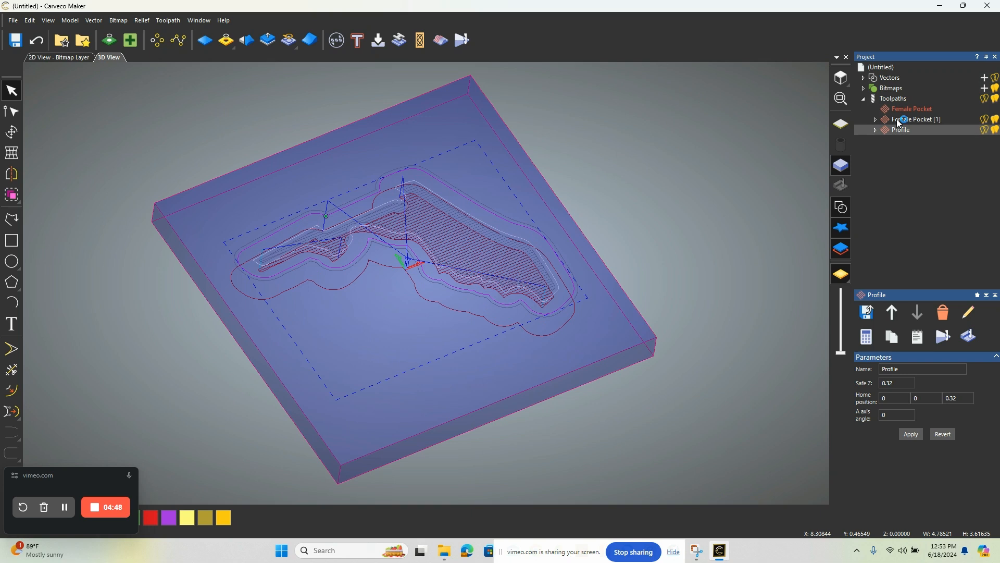
Reopen the Female Pocket [1] toolpath, review its 1/8 inch end mill's cutting parameters, and recalculate it.
double_click(899, 120)
scroll(766, 200, "down", 2)
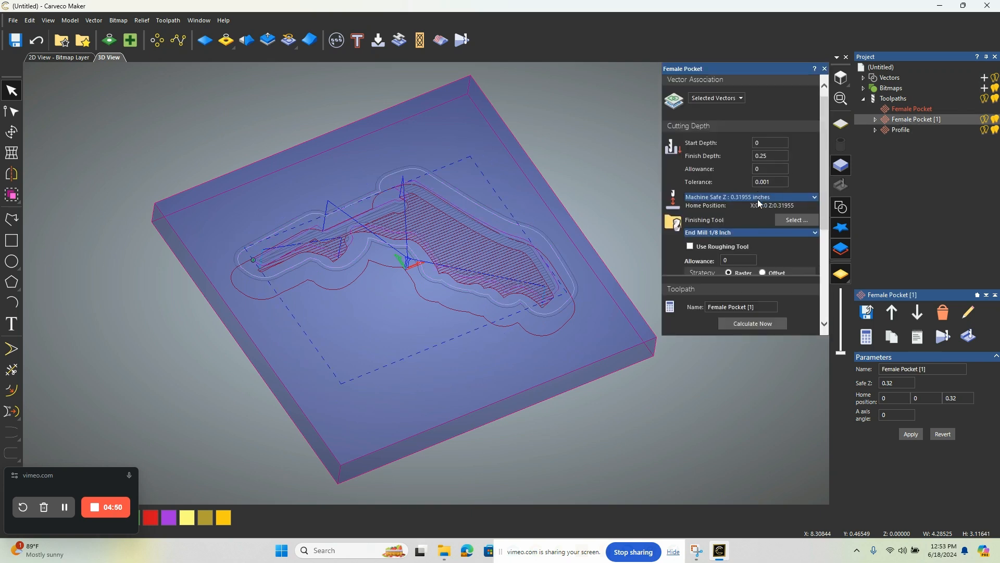
left_click(816, 202)
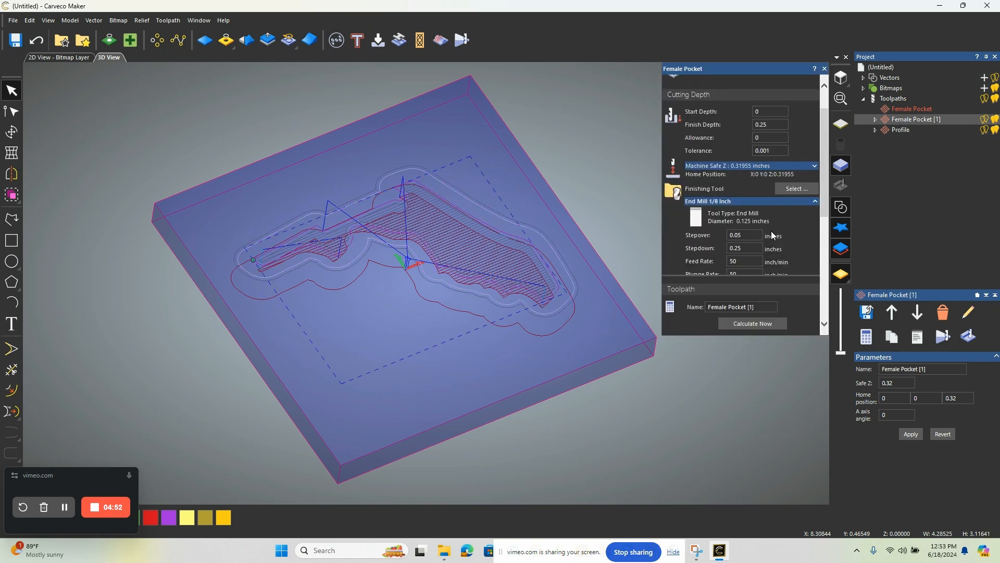
scroll(808, 188, "down", 2)
left_click(814, 162)
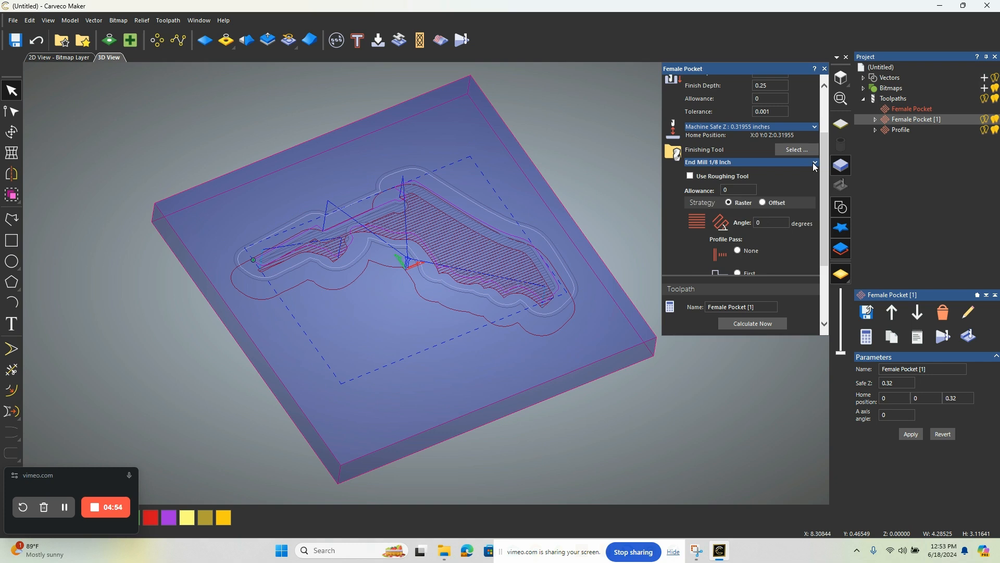
left_click(816, 164)
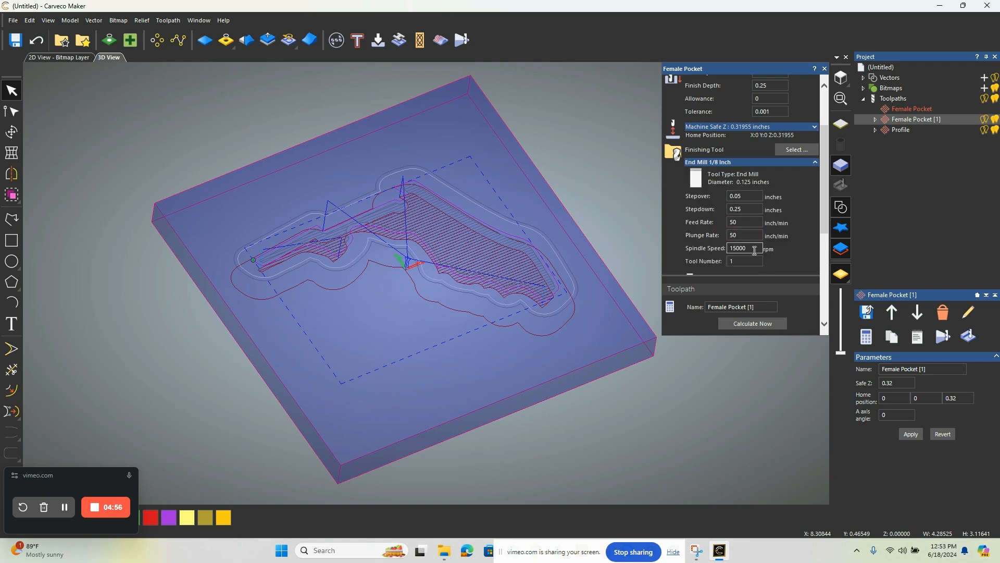
left_click(754, 197)
left_click(770, 325)
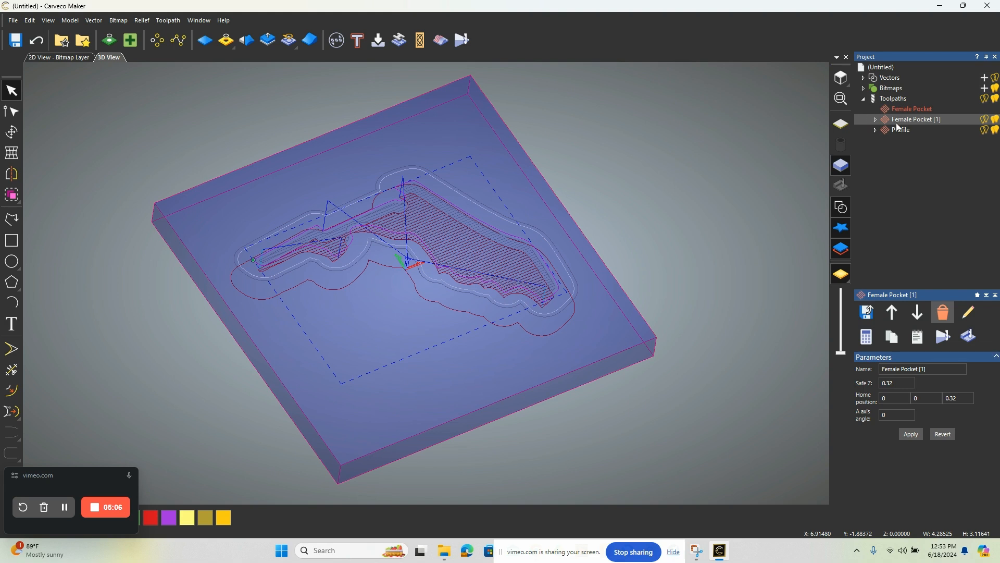
Delete the uncalculated Female Pocket toolpath from the project, keeping Female Pocket [1] and Profile.
left_click(876, 104)
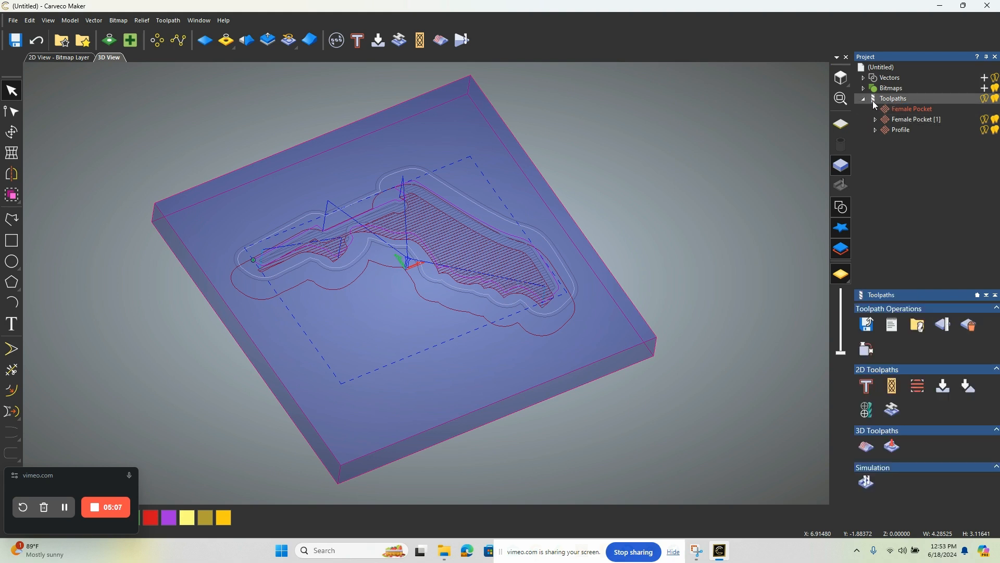
left_click(901, 121)
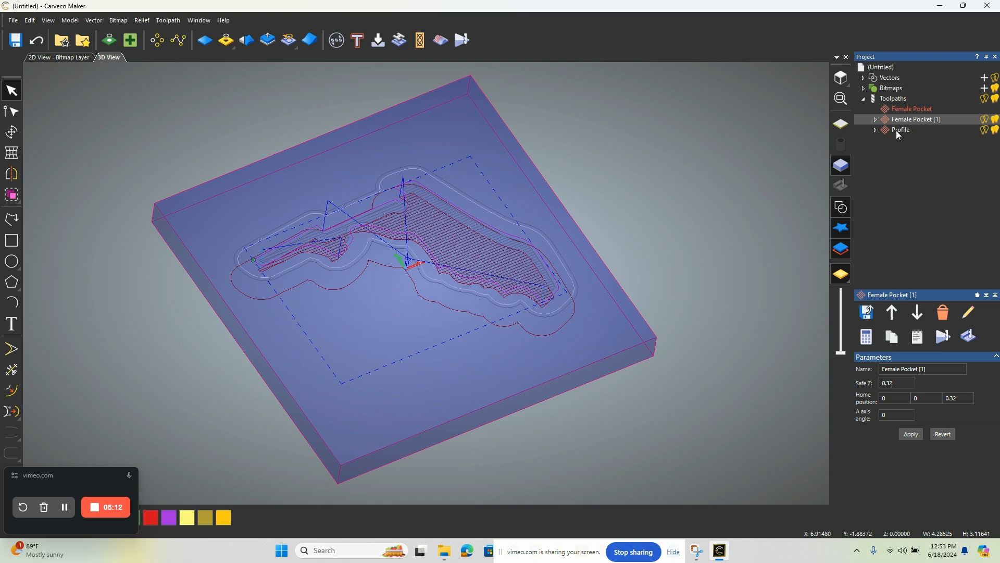
left_click(899, 133, "ctrl")
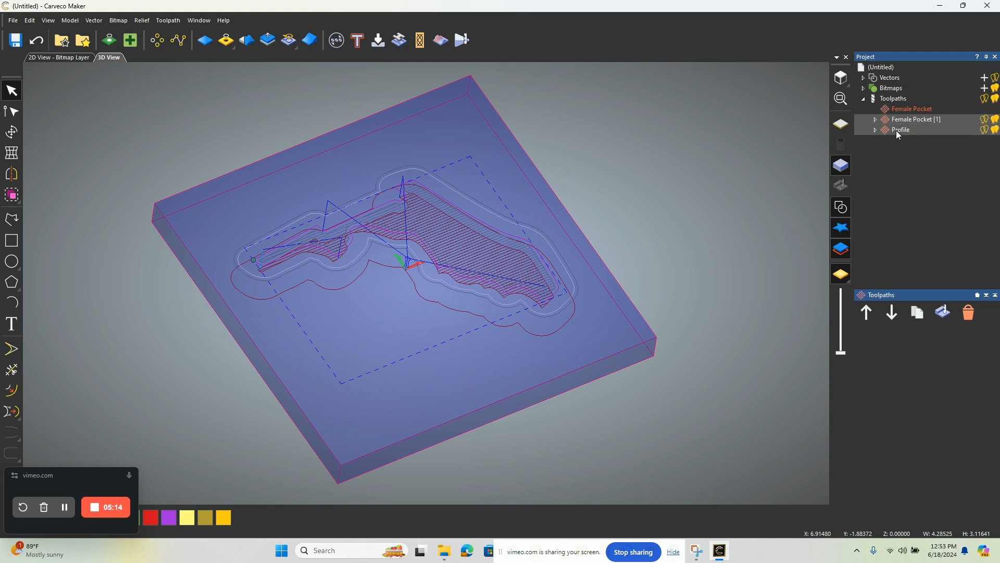
left_click(912, 113)
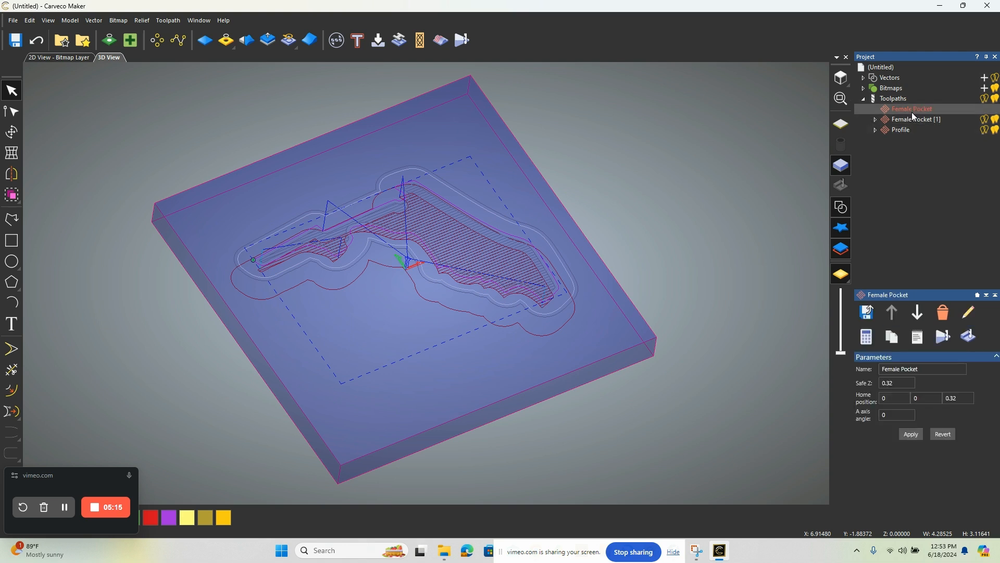
left_click(945, 314)
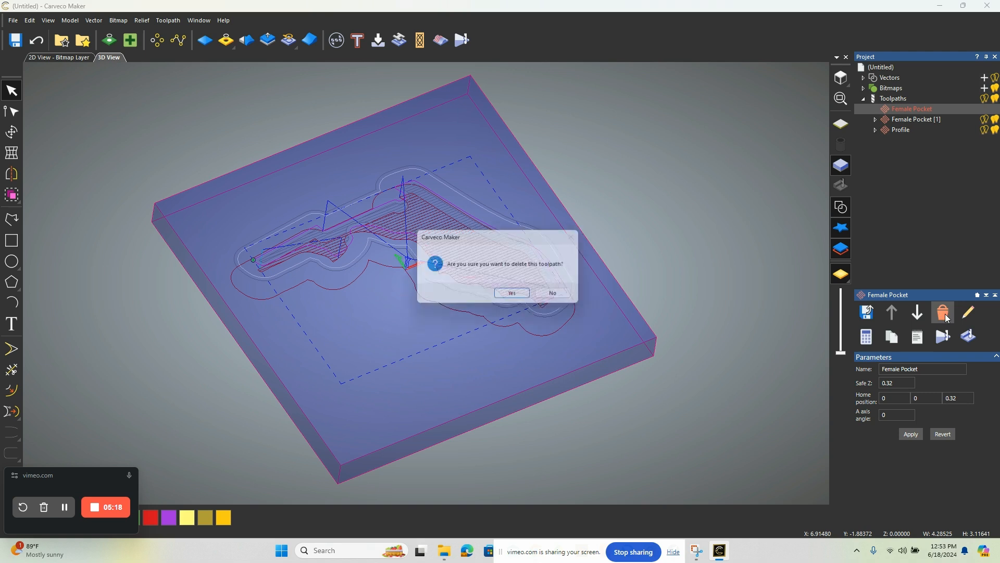
left_click(514, 297)
Simulate the Female Pocket [1] and Profile toolpaths together and inspect the carved Florida shape up close.
left_click(899, 111)
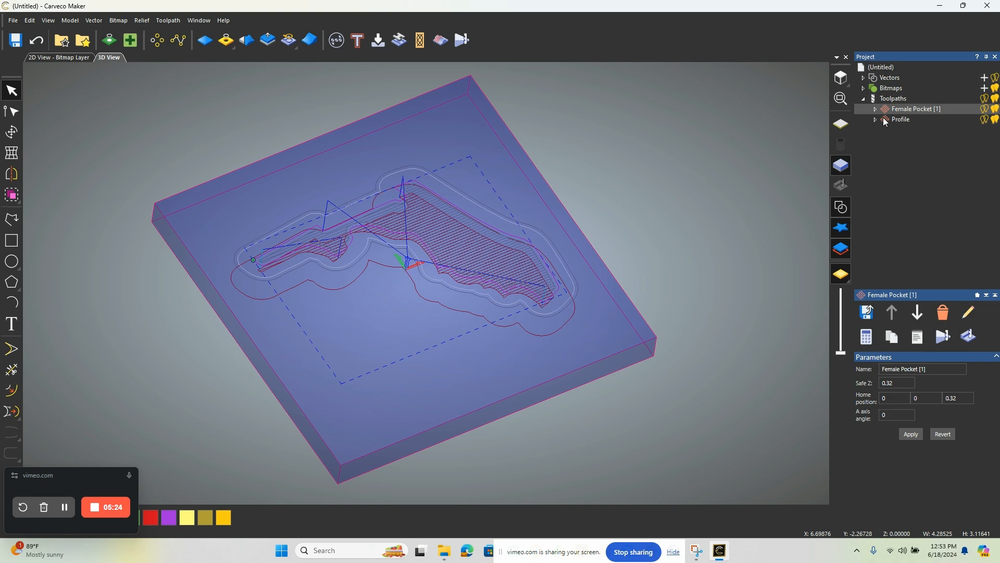
left_click(886, 122, "ctrl")
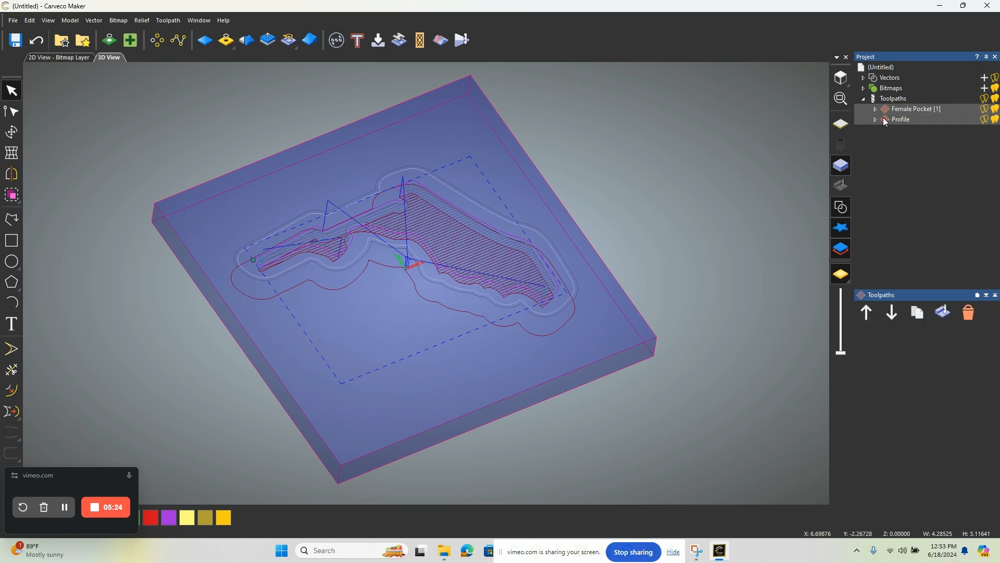
left_click(943, 315)
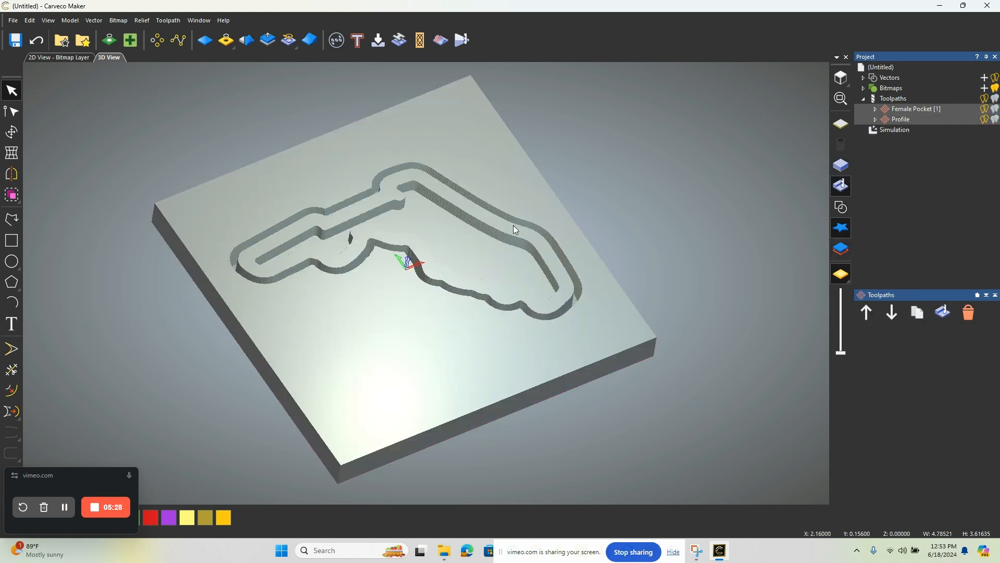
left_click_drag(495, 298, 543, 280)
scroll(540, 273, "up", 3)
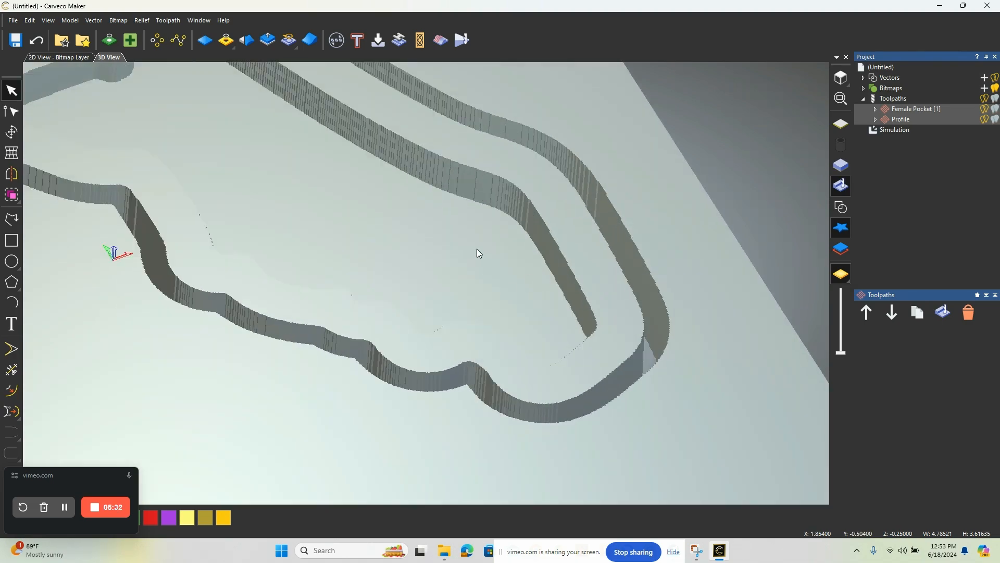
scroll(420, 323, "up", 3)
left_click_drag(314, 349, 447, 268)
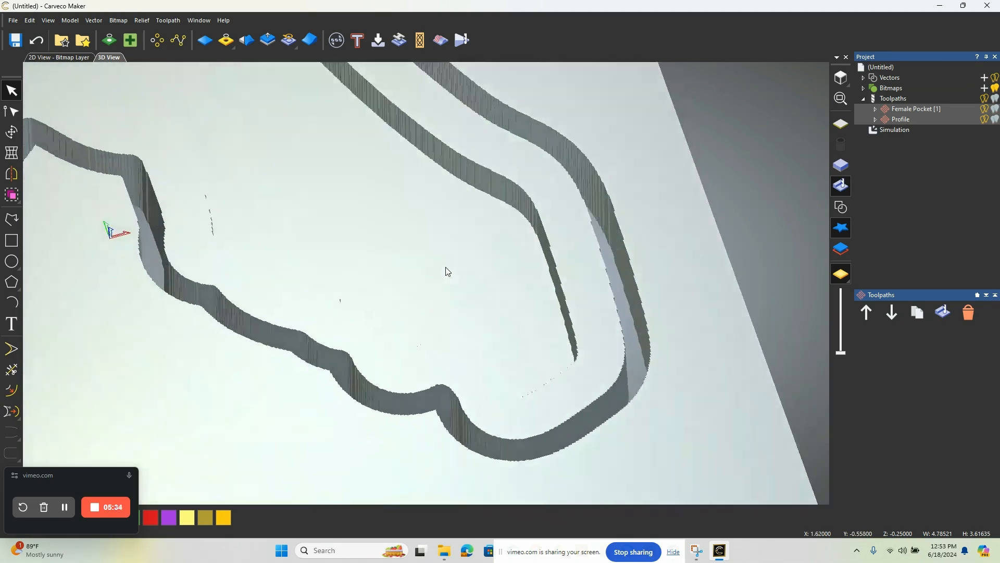
scroll(540, 265, "down", 4)
scroll(679, 279, "down", 2)
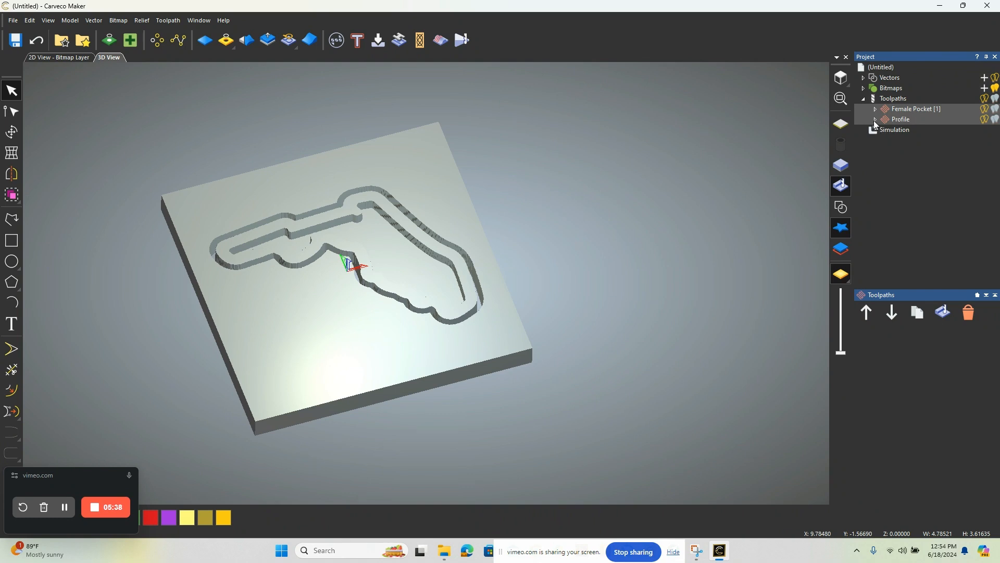
Save both toolpaths in one file named Florida Pocet Carveco in the Sainsmart 4040-PRO (inch) (*.tap) format, and close the output folder.
right_click(896, 99)
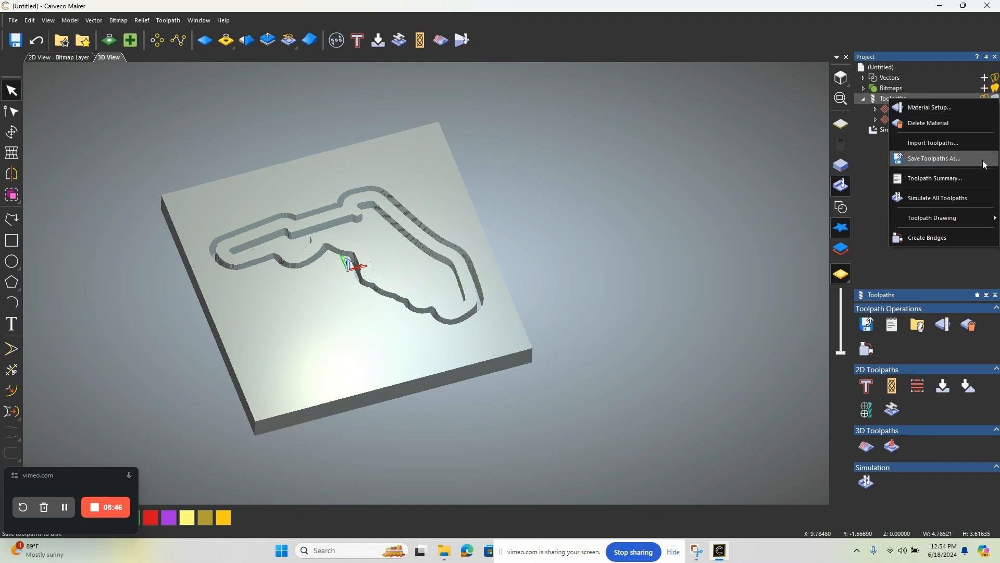
left_click(938, 159)
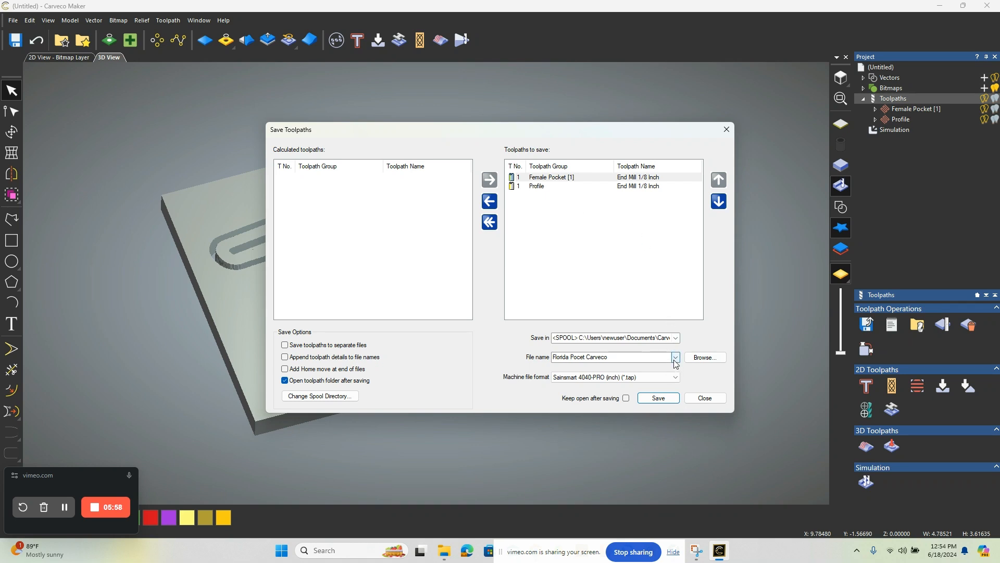
left_click(631, 358)
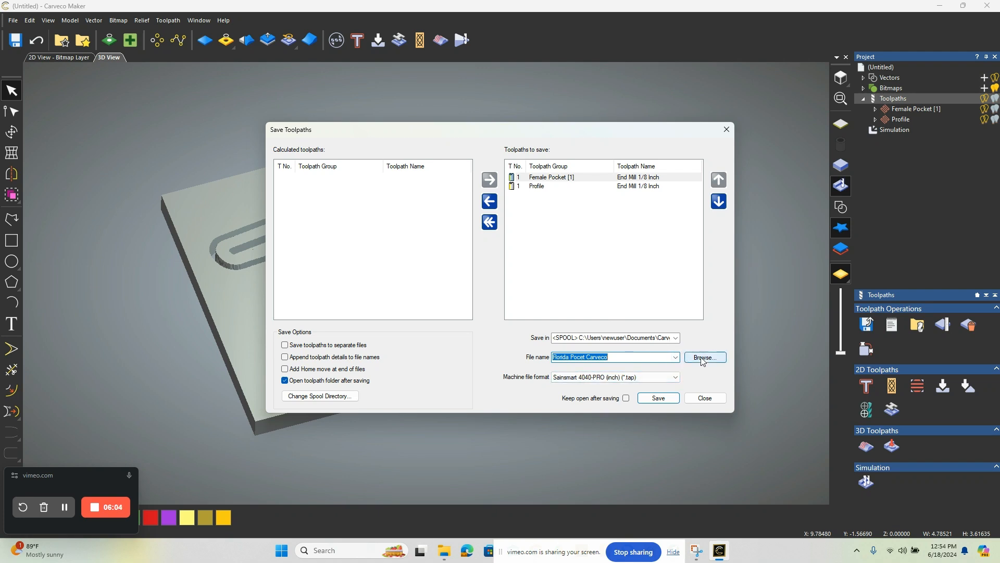
left_click(676, 378)
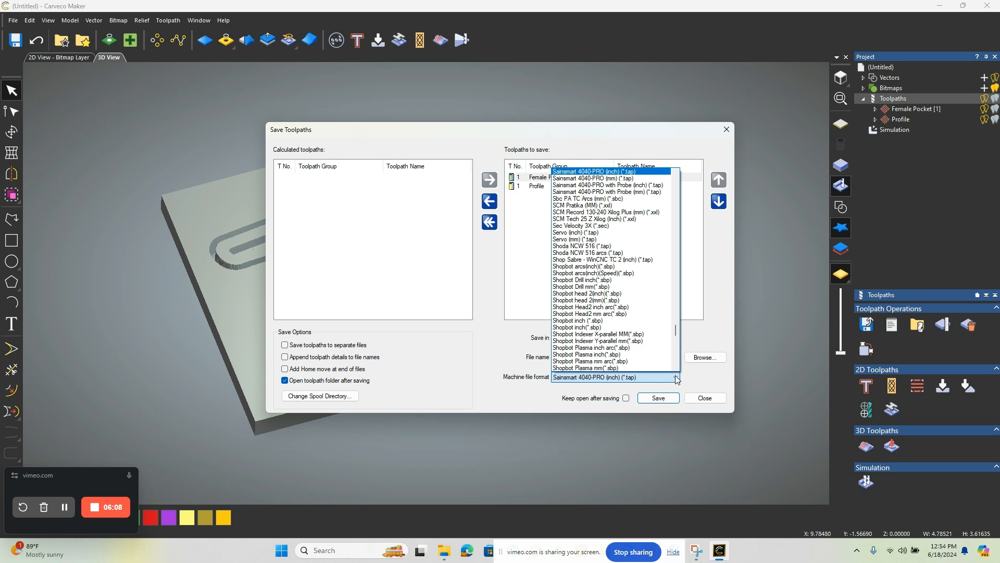
left_click(716, 336)
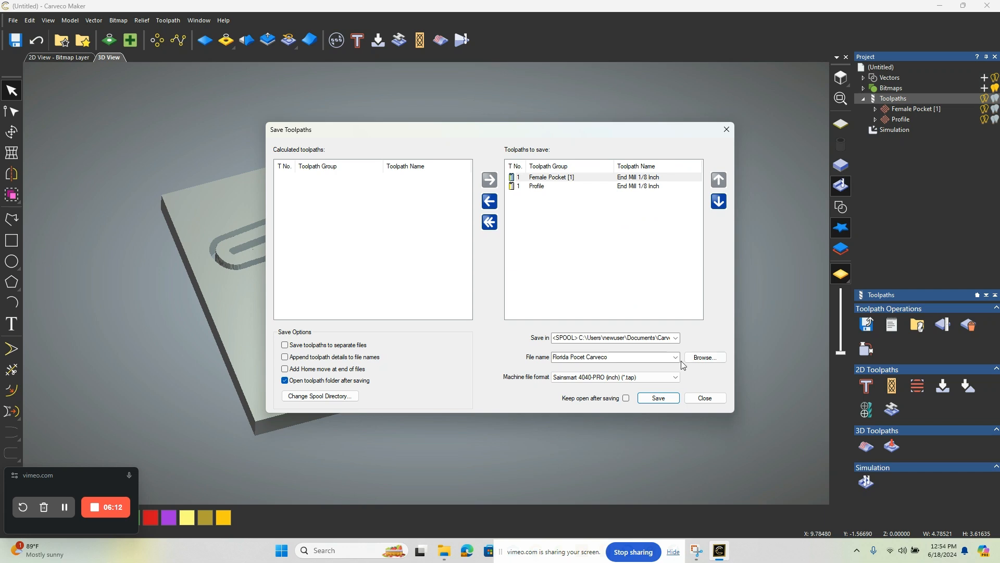
left_click(656, 402)
left_click(531, 302)
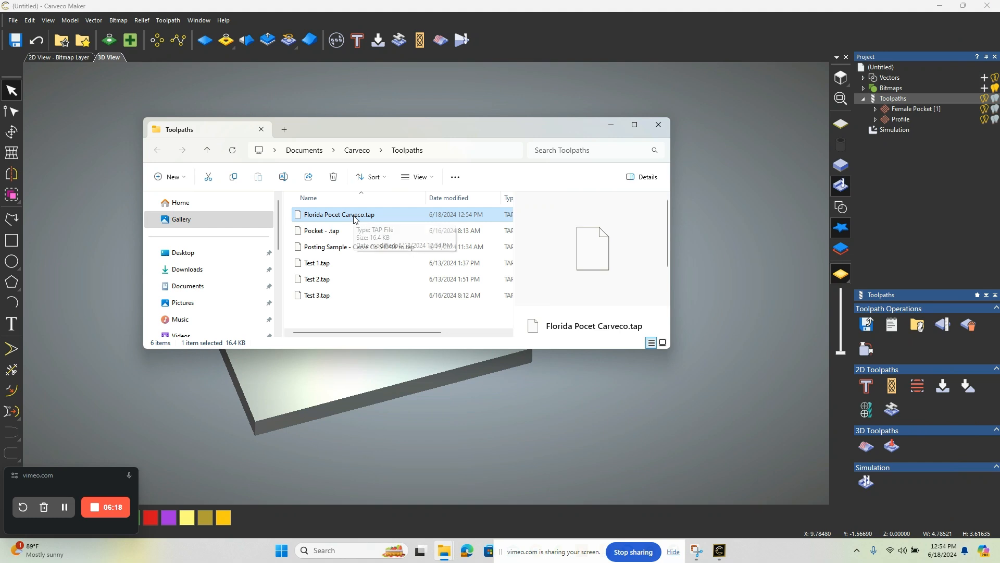
left_click(658, 126)
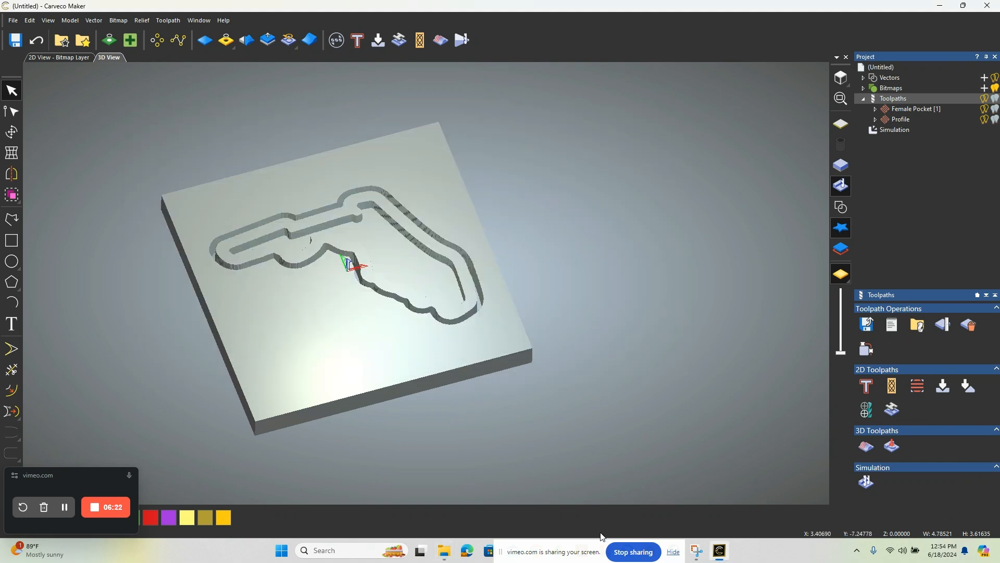